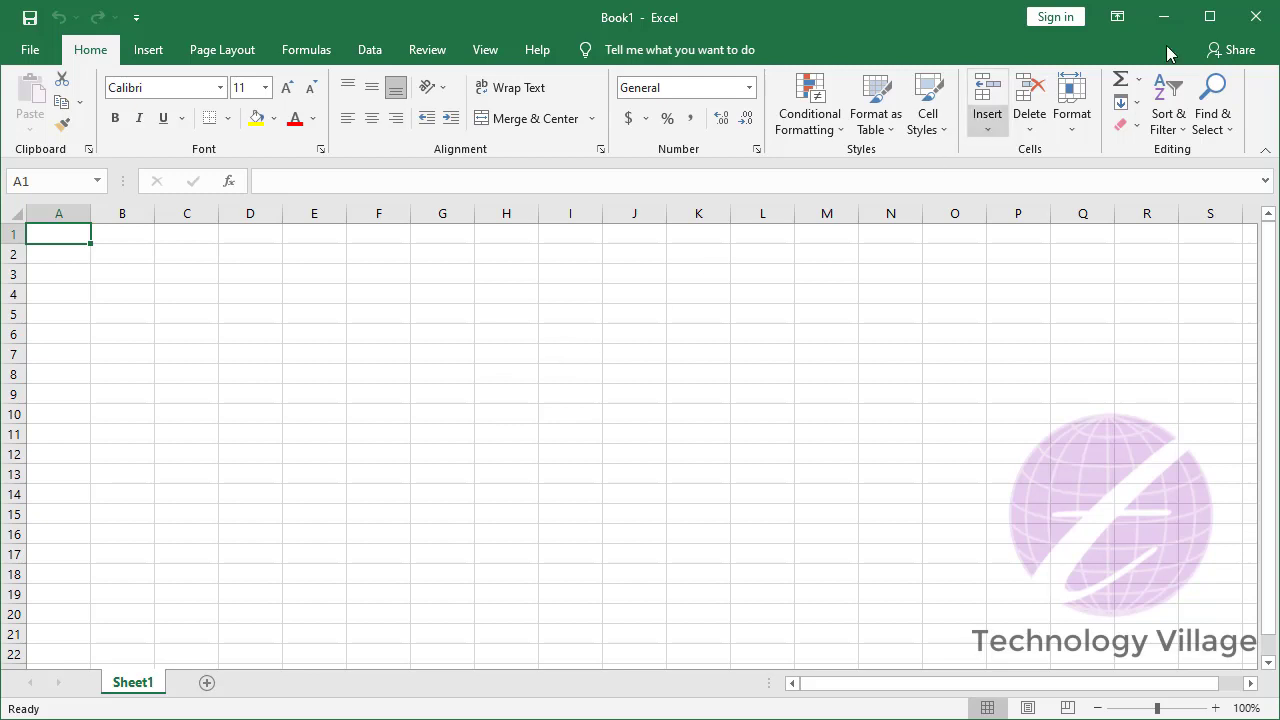
Step: Close the workbook, then launch Excel from the Start app list and close its start screen
left_click(1256, 18)
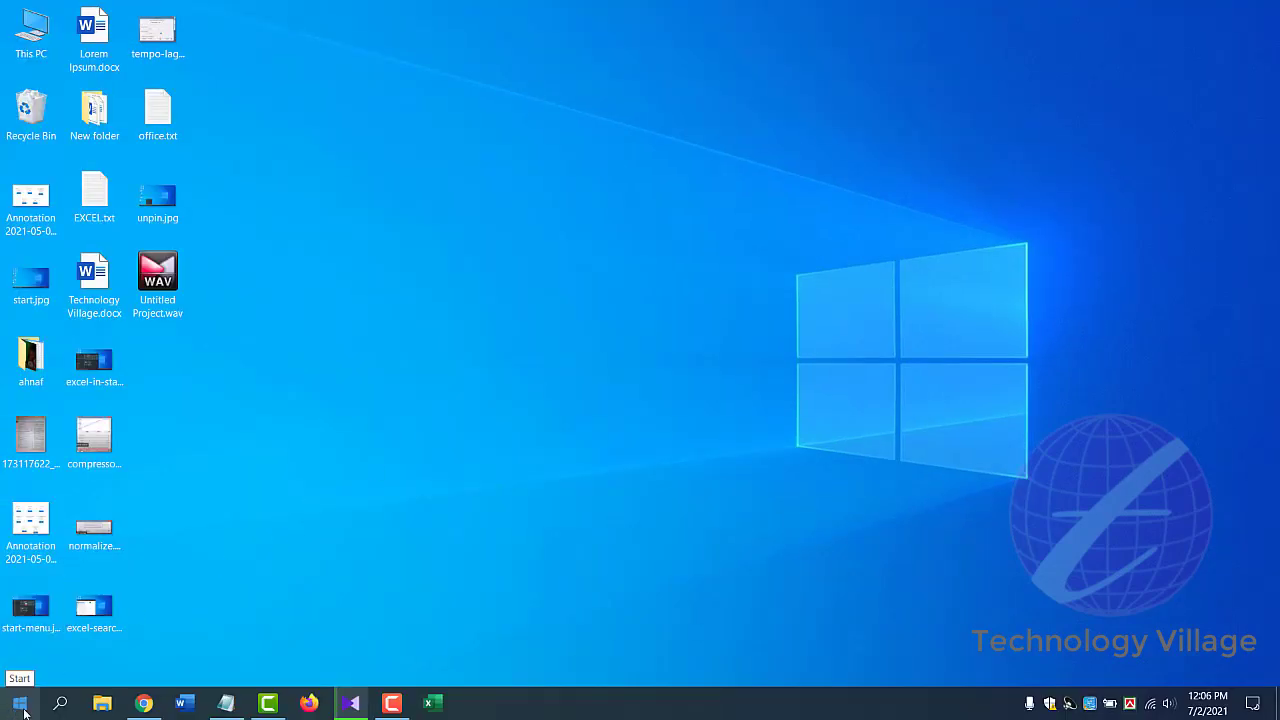
left_click(20, 704)
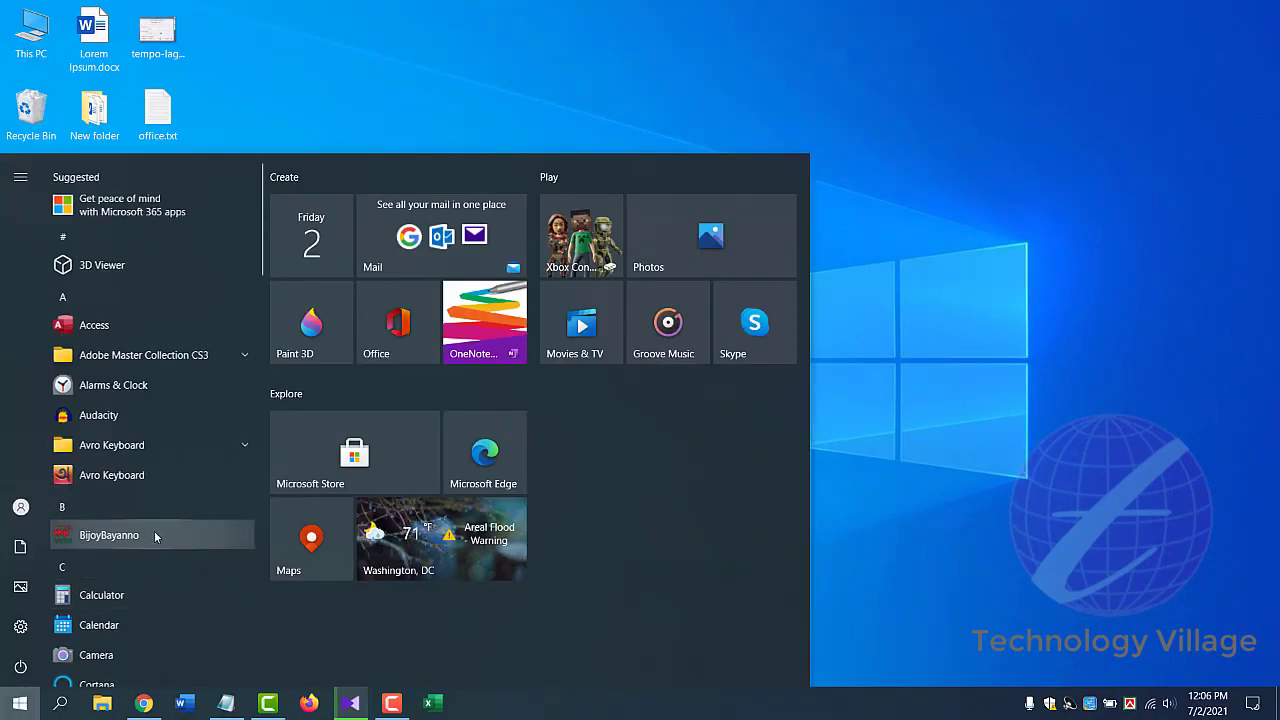
scroll(152, 518, "down", 3)
scroll(137, 511, "down", 2)
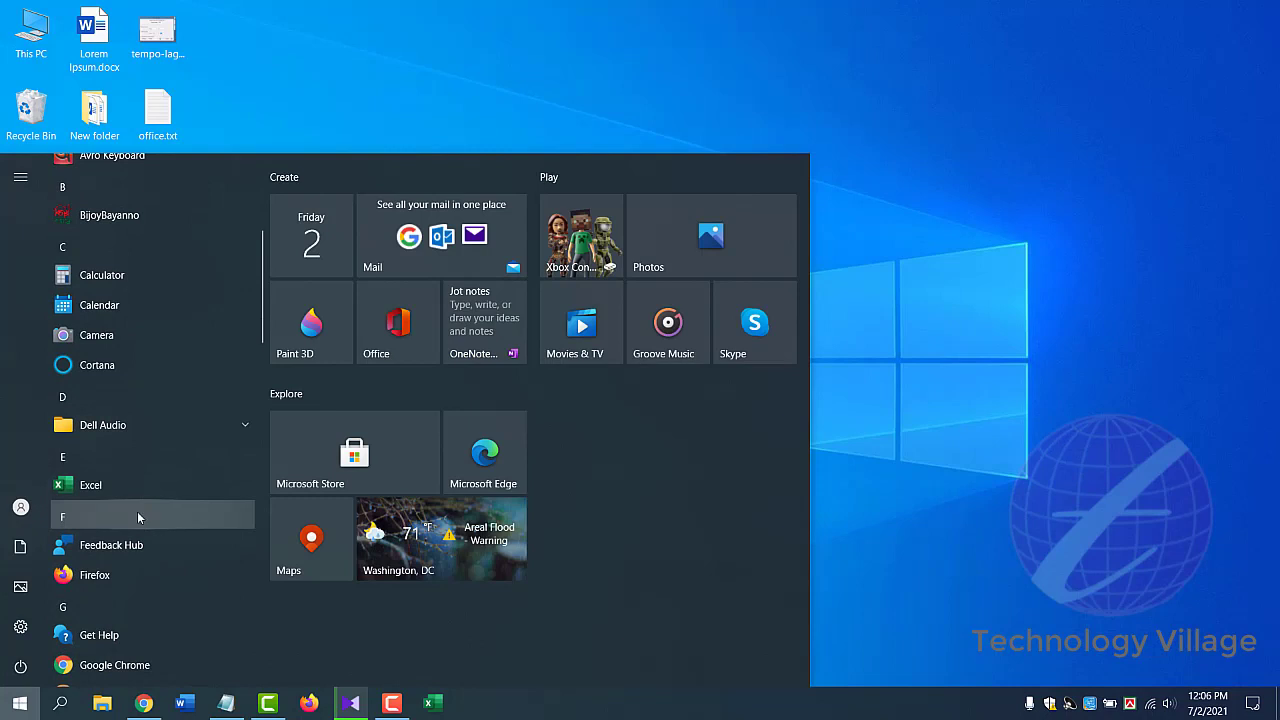
left_click(91, 485)
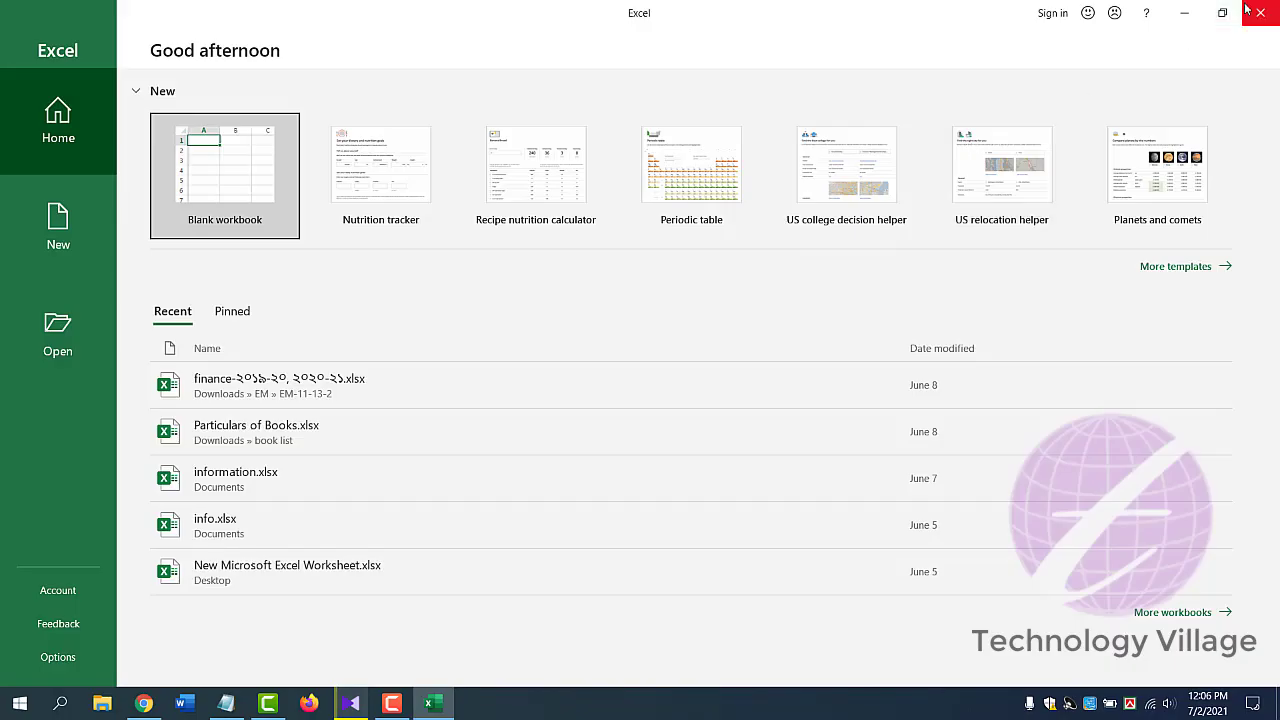
left_click(1260, 14)
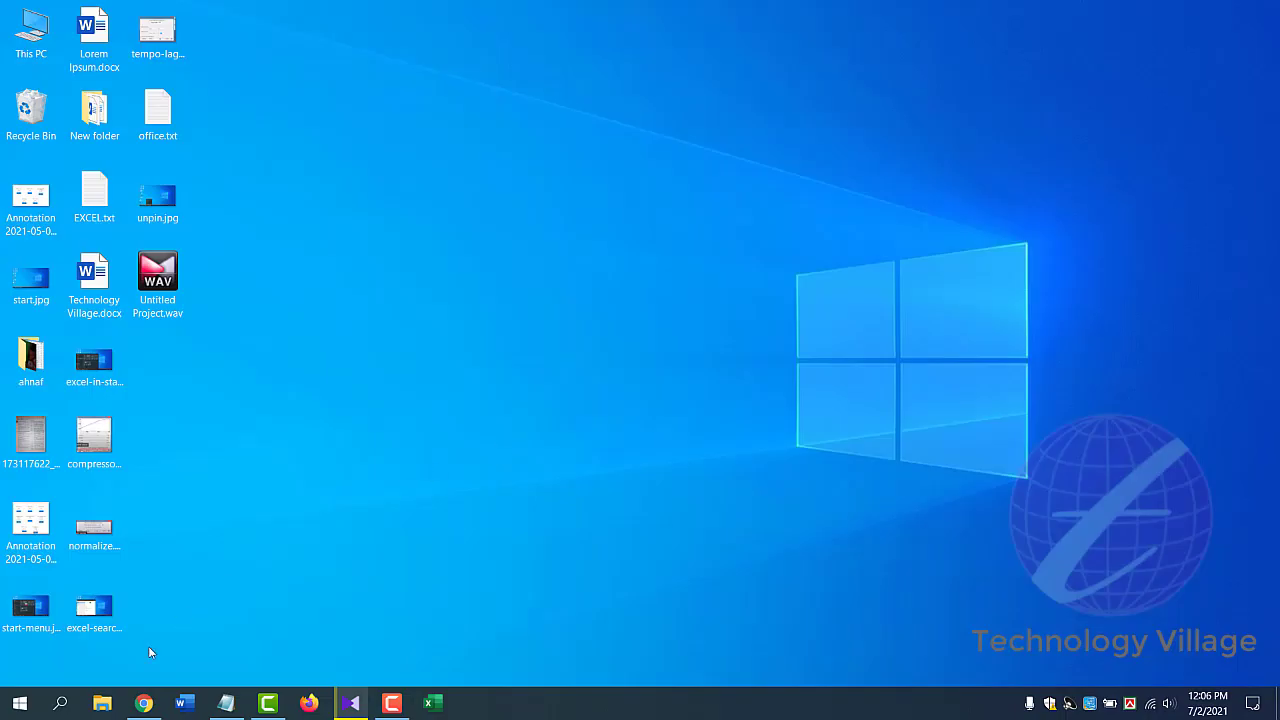
Step: Search 'excel' from Start, launch it, and create a new blank workbook
left_click(10, 708)
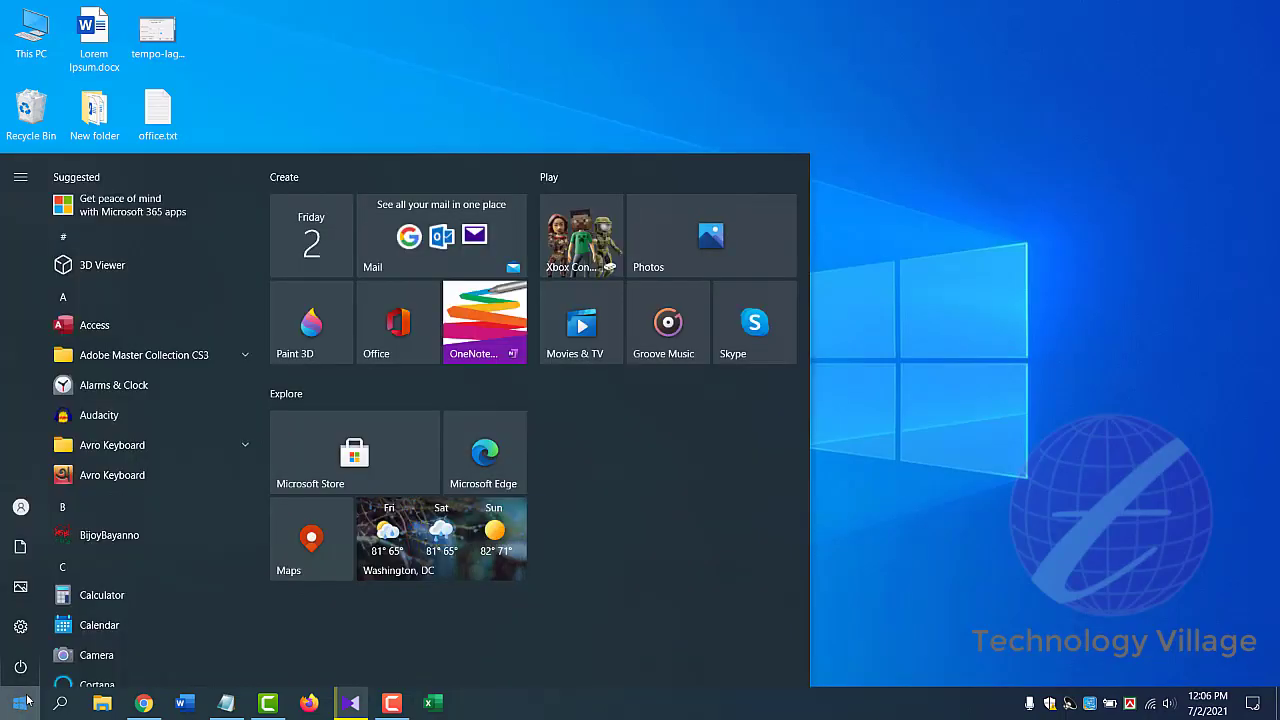
type("exc")
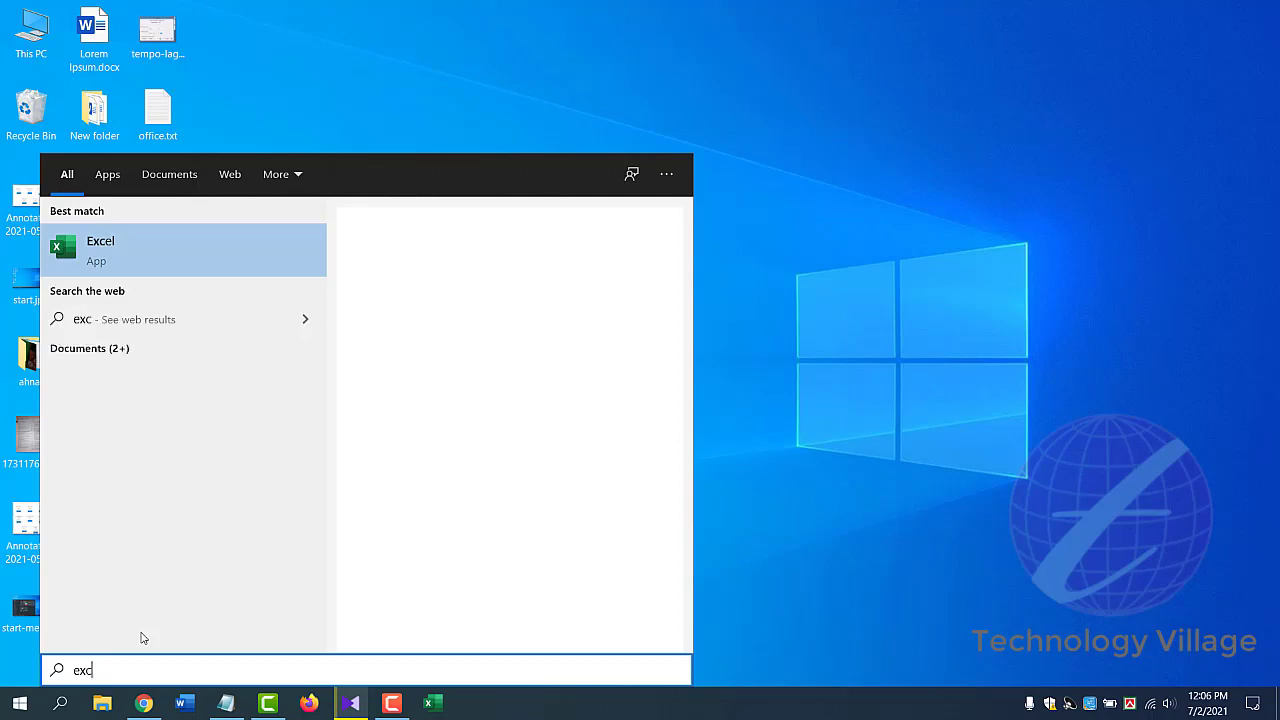
type("el")
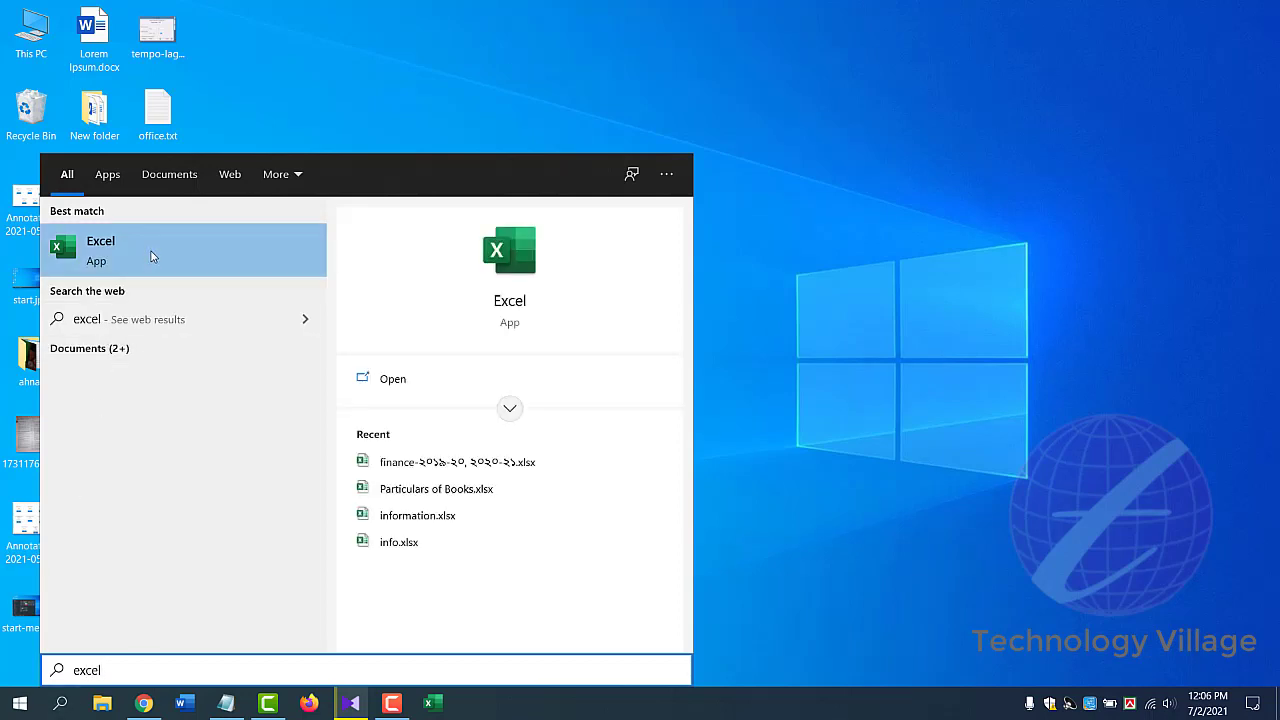
left_click(152, 257)
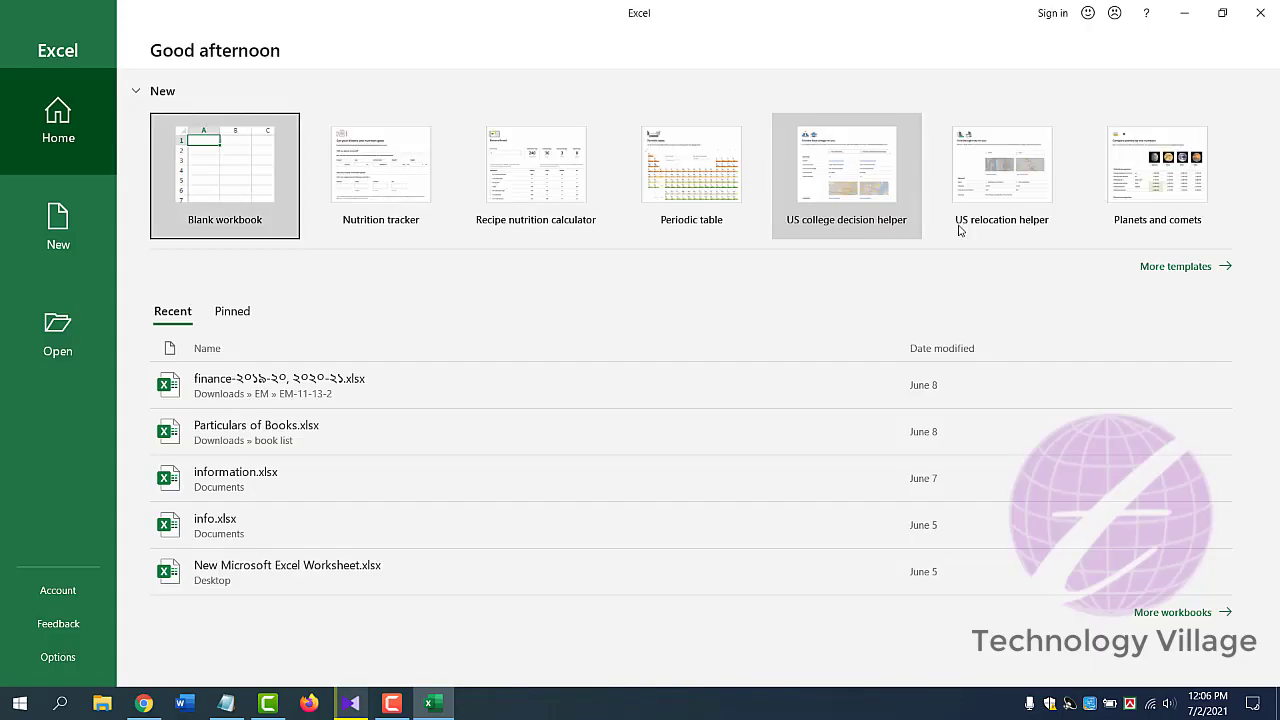
left_click(230, 174)
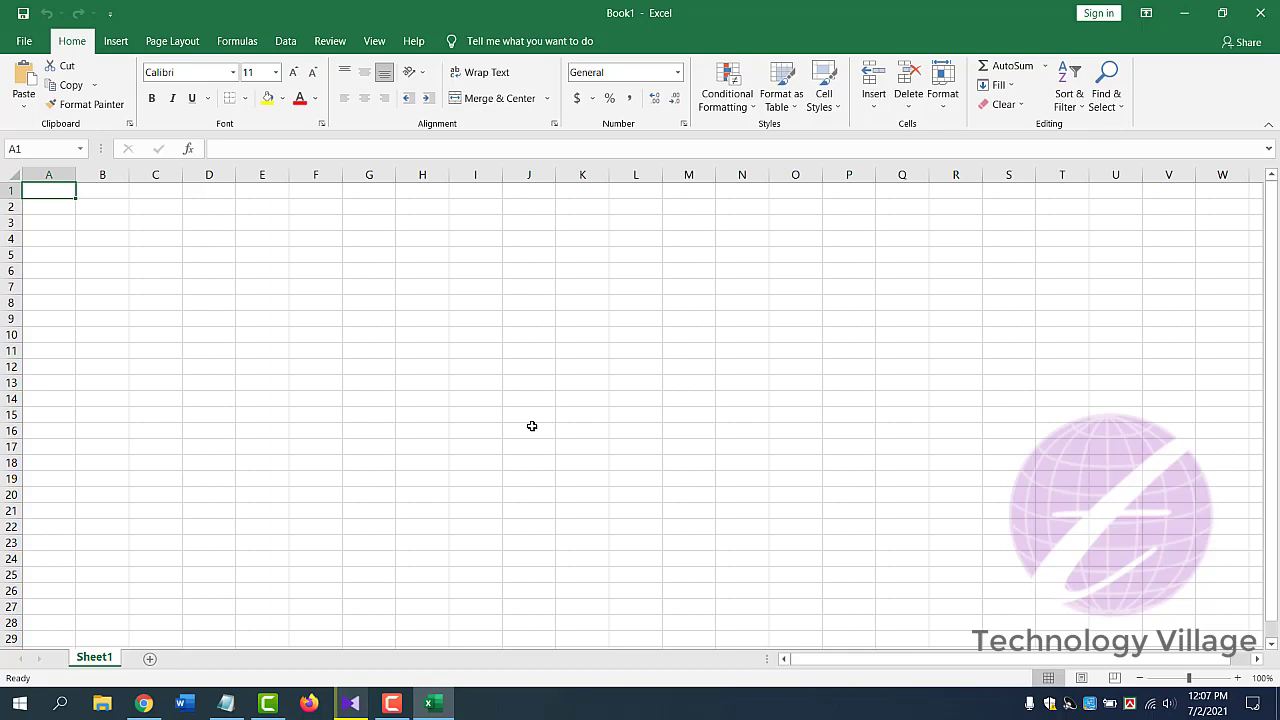
Step: Unpin Excel from the taskbar and close the Excel window
left_click(444, 709)
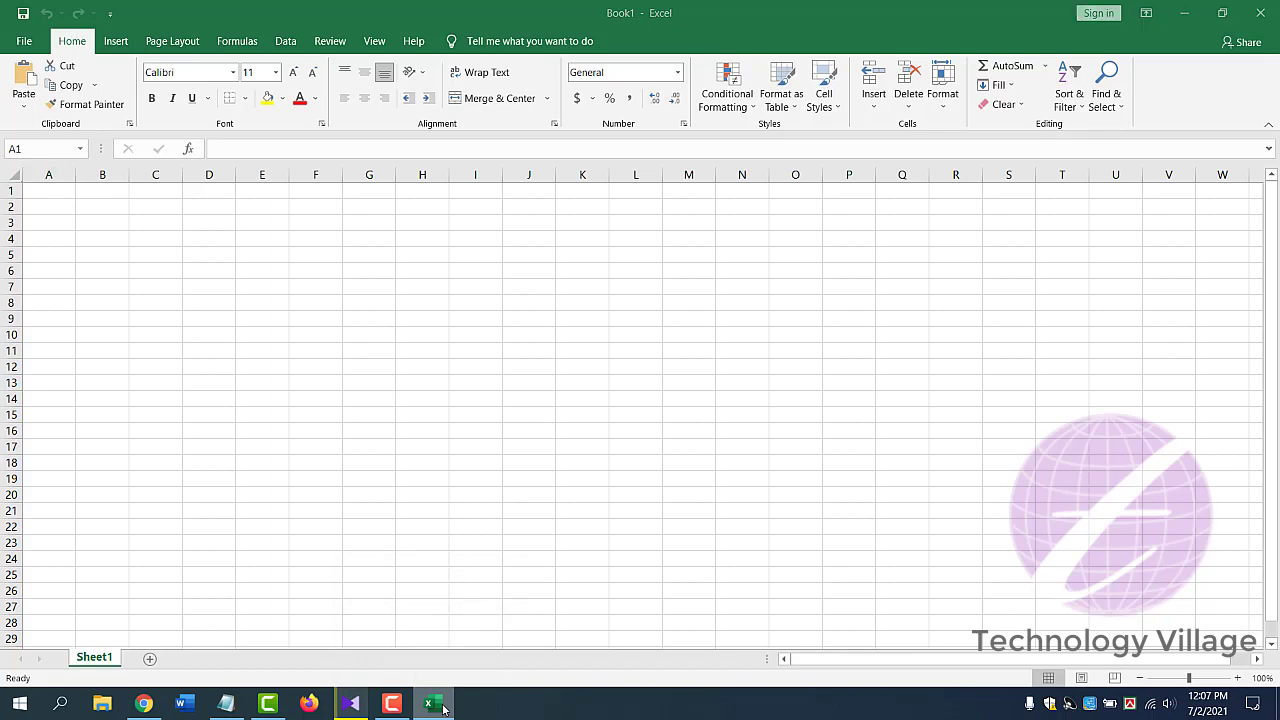
right_click(444, 709)
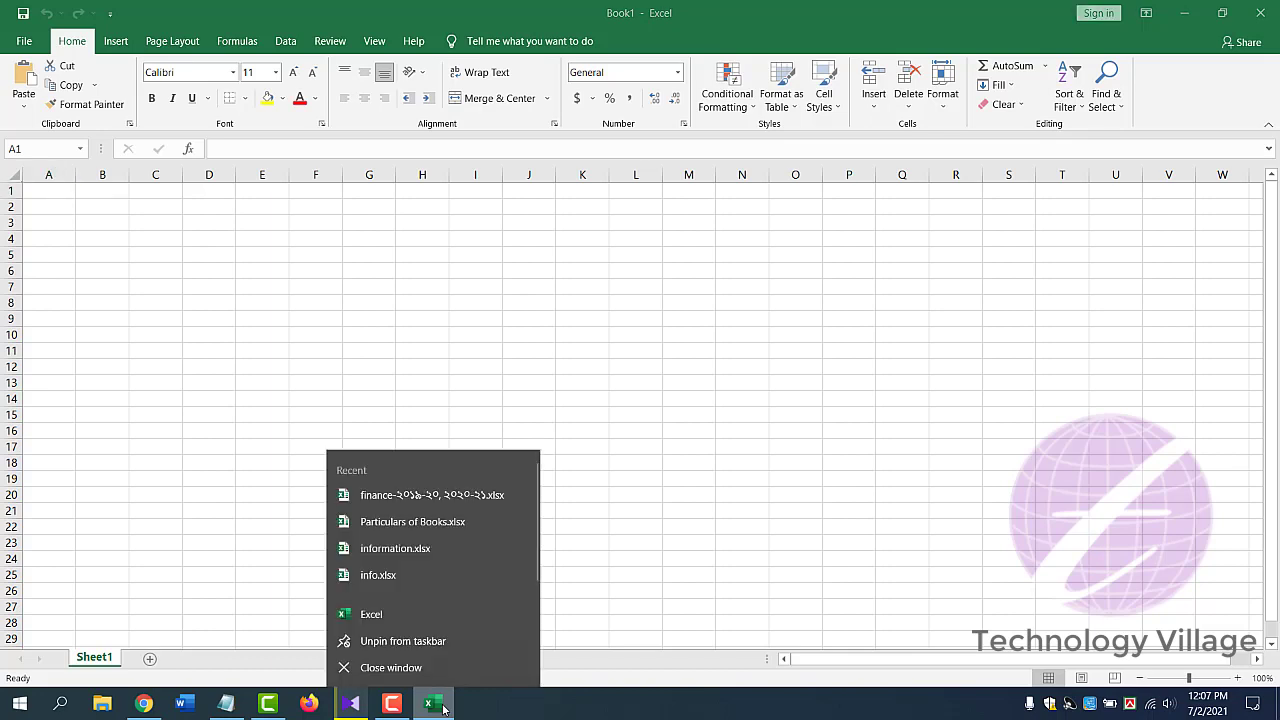
left_click(410, 643)
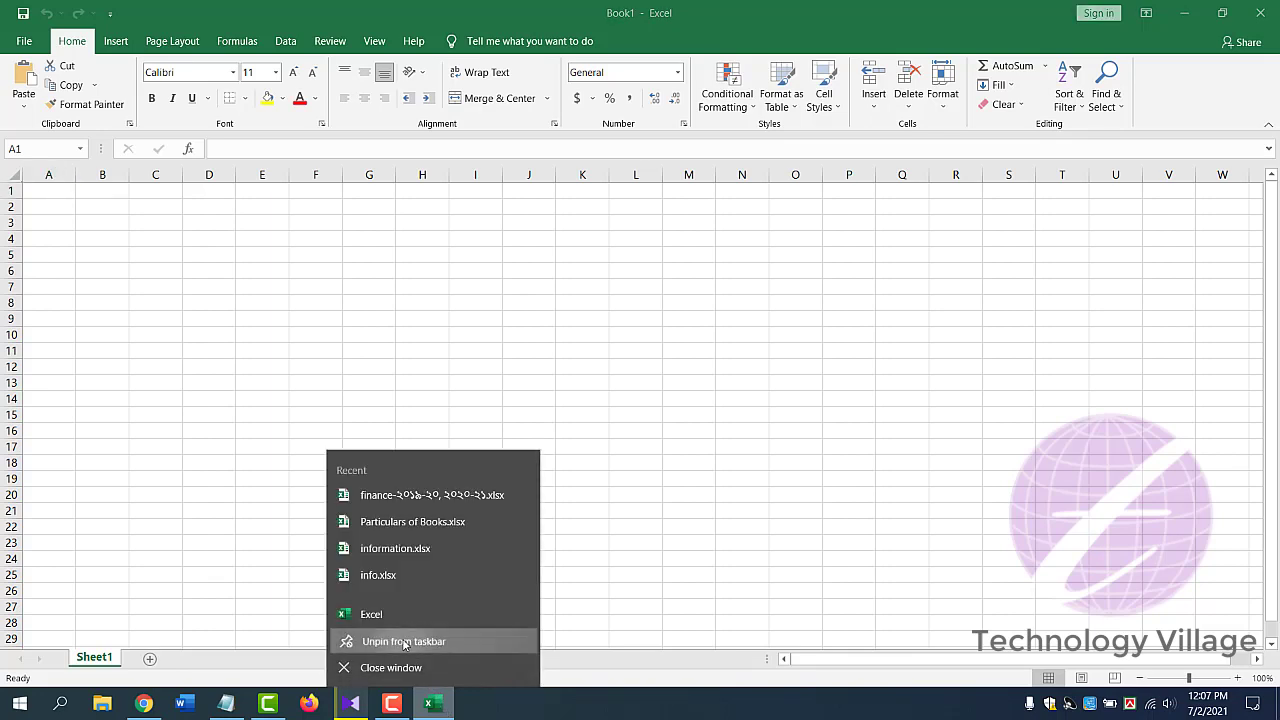
left_click(1259, 16)
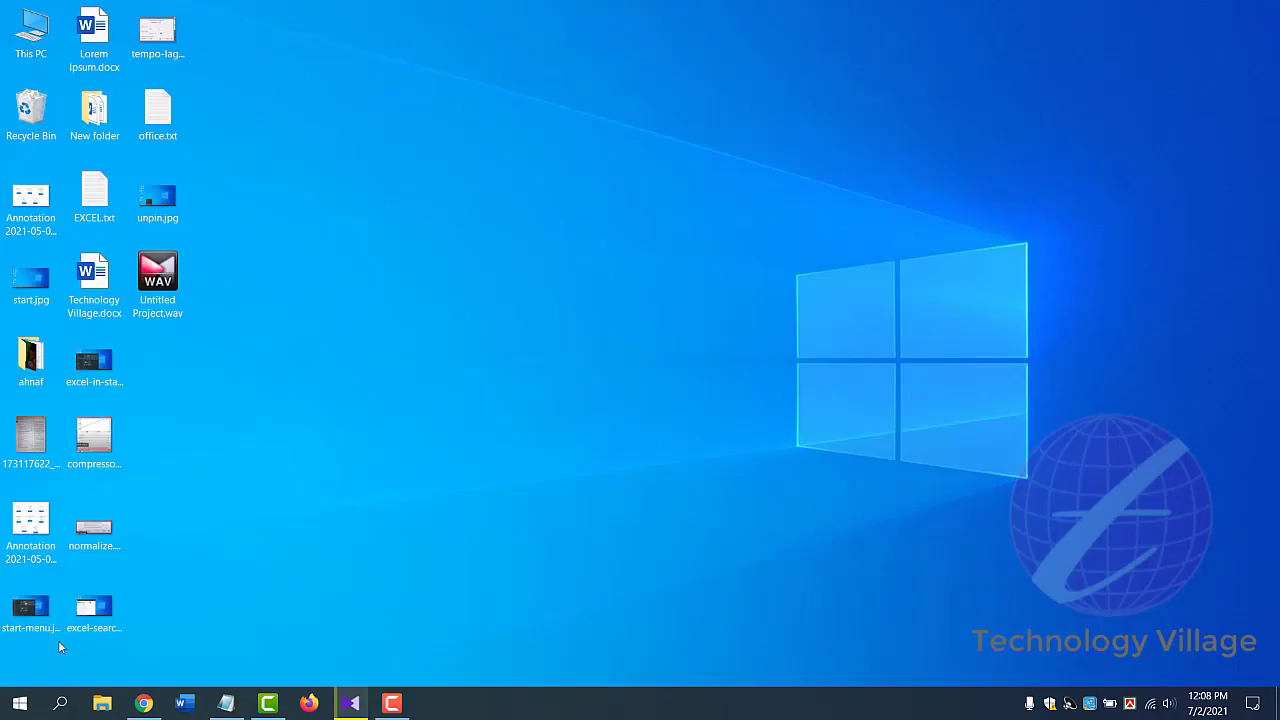
Step: Launch Excel from the Start app list, pin it to the taskbar, and close it
left_click(19, 703)
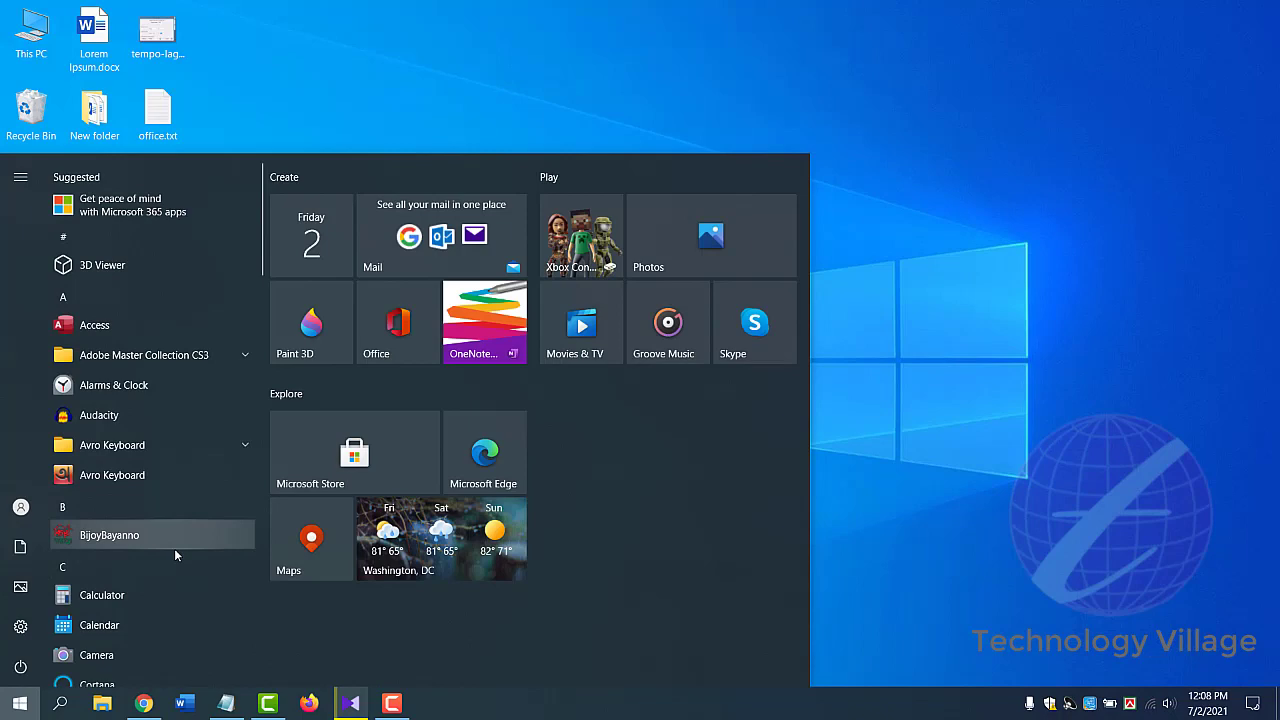
scroll(174, 548, "down", 3)
left_click(155, 488)
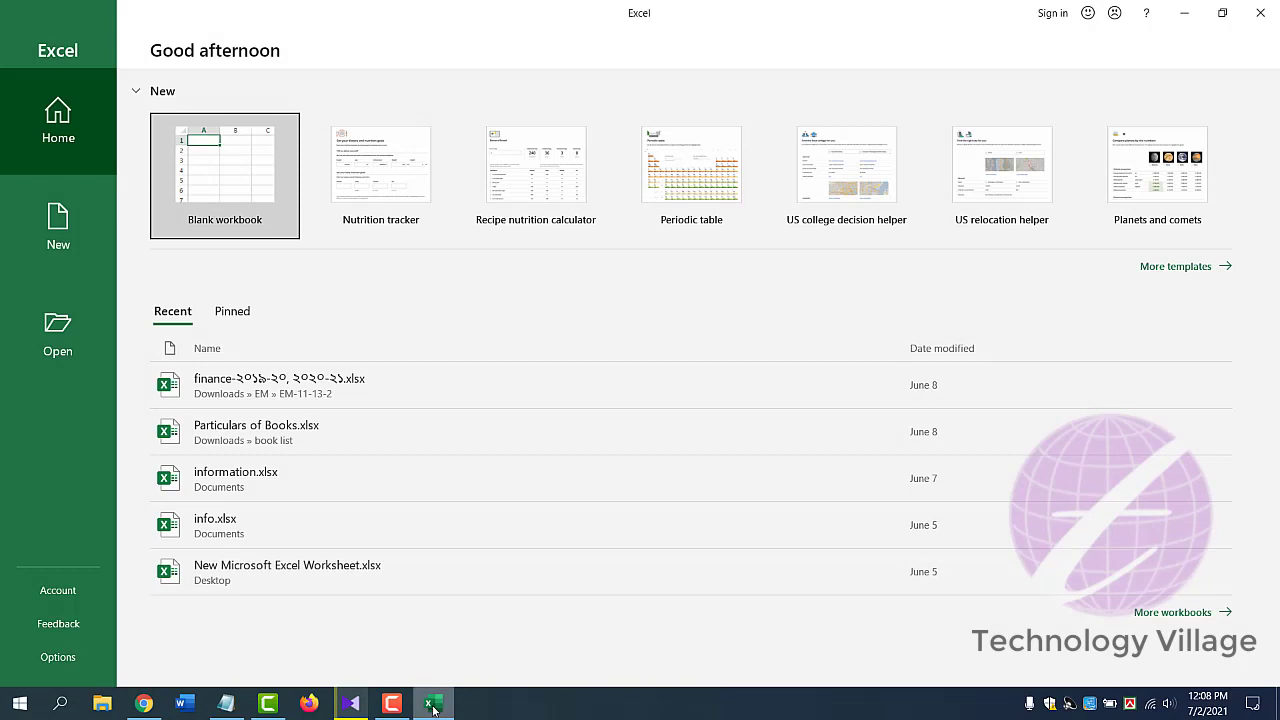
right_click(432, 705)
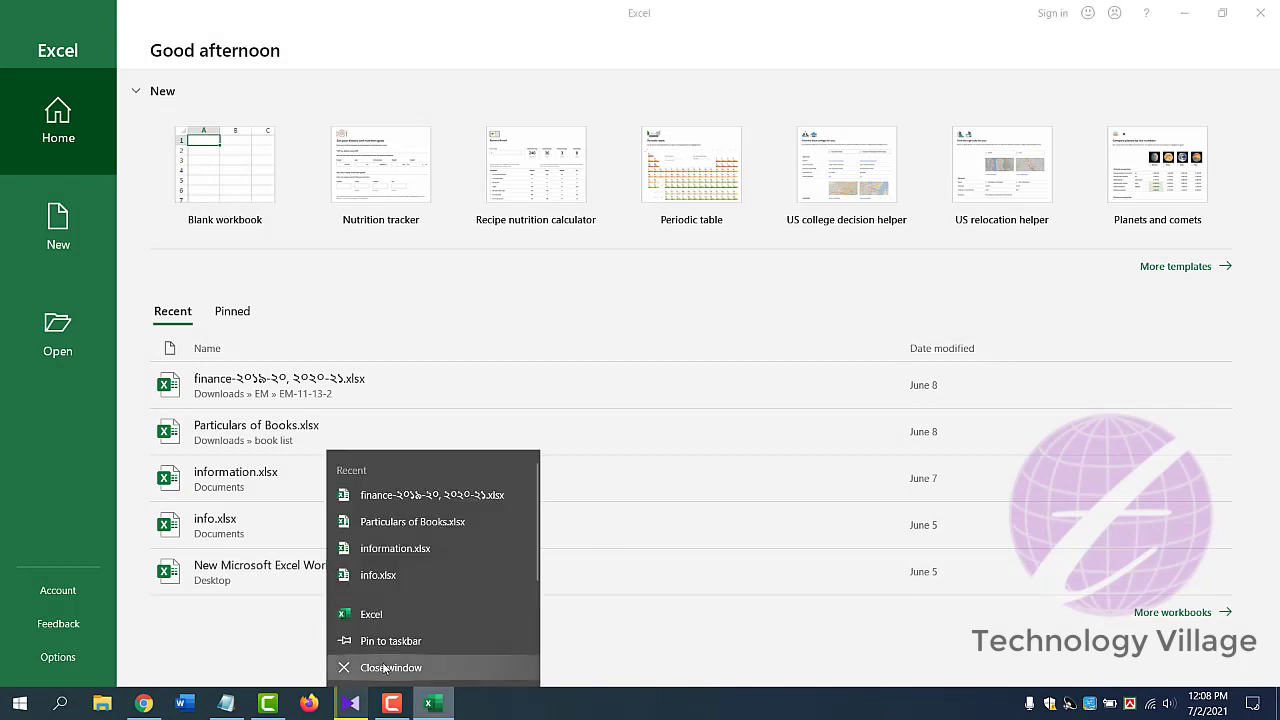
left_click(405, 644)
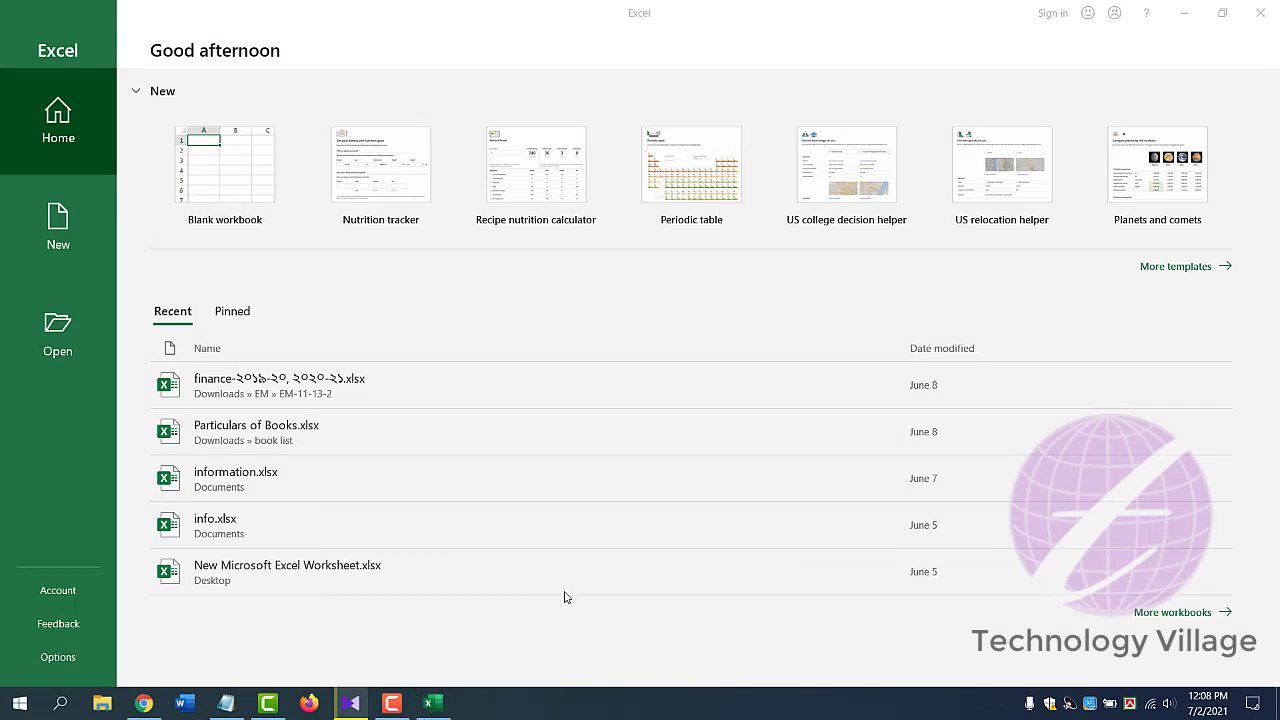
left_click(1260, 14)
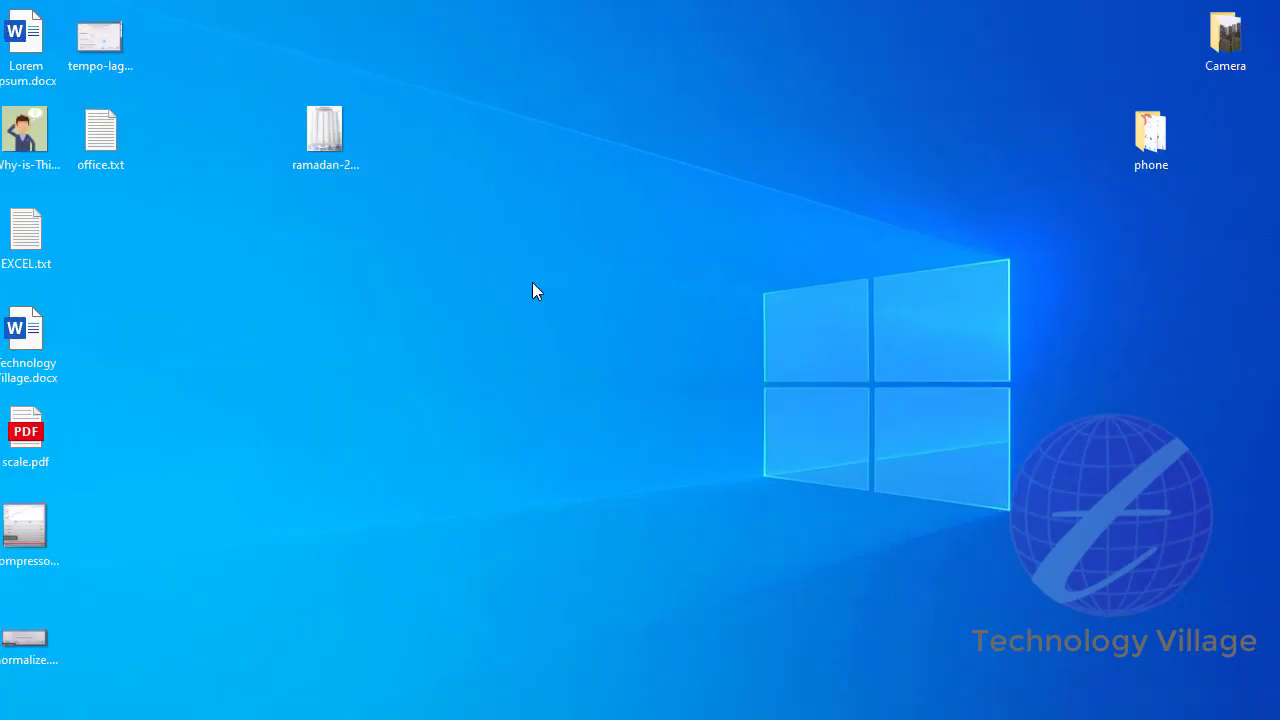
Step: Create 'New Microsoft Excel Worksheet.xlsx' on the desktop with its default name and open it
right_click(502, 157)
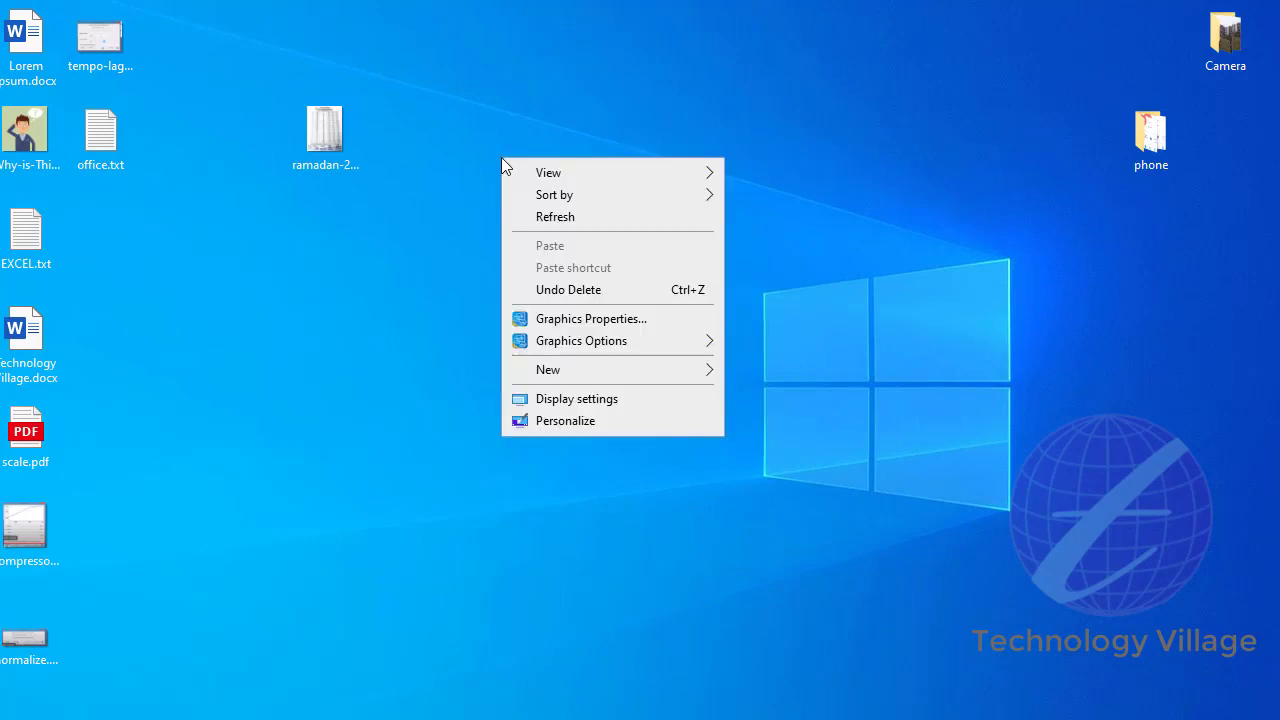
mouse_move(644, 369)
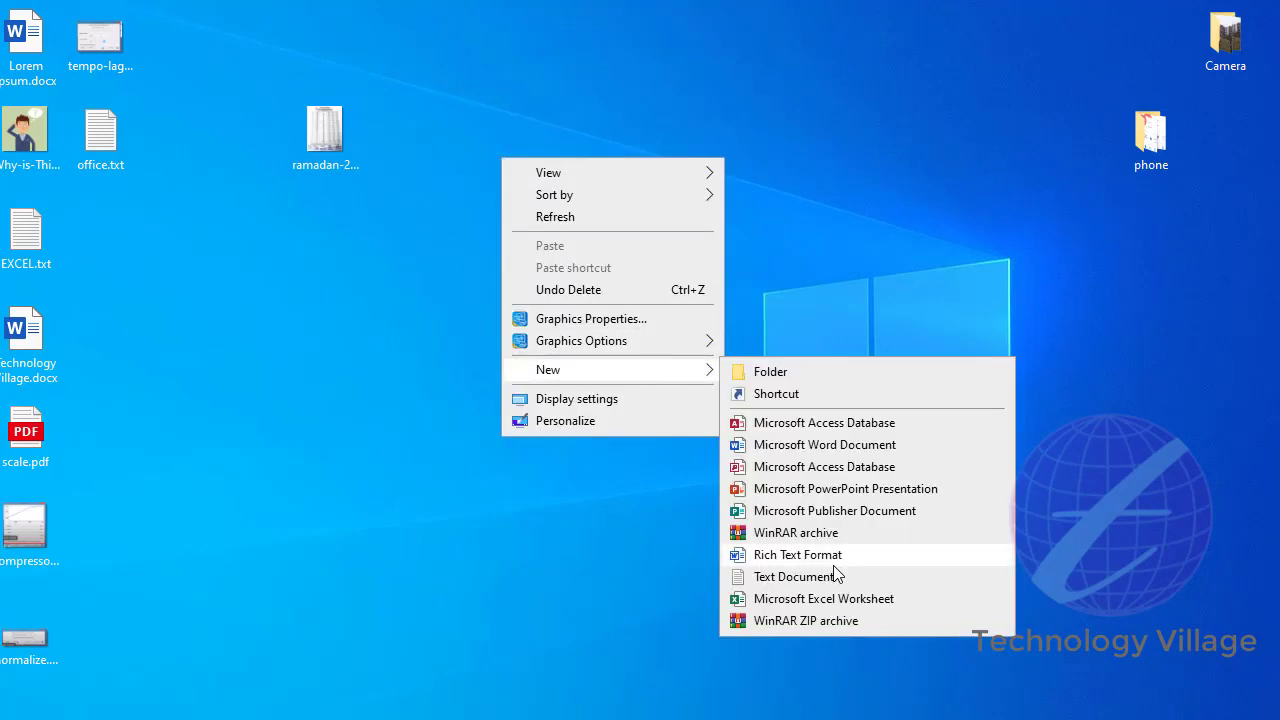
left_click(845, 600)
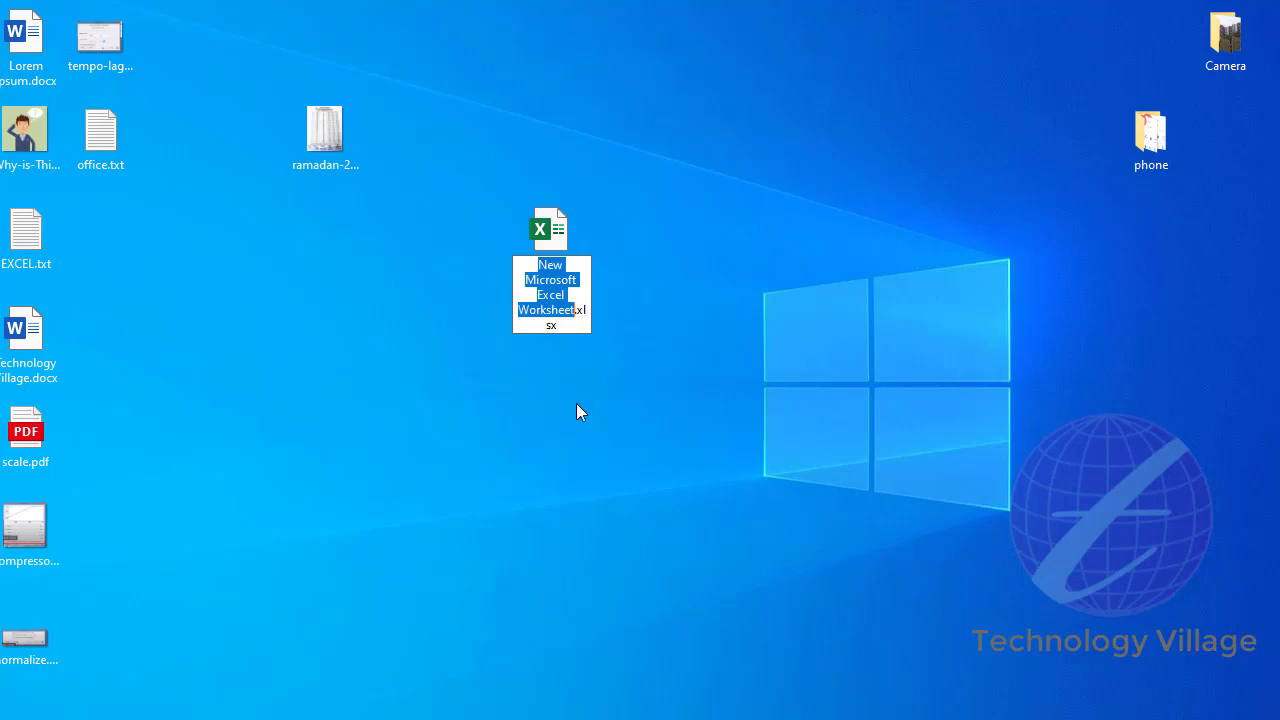
key("Return")
double_click(552, 240)
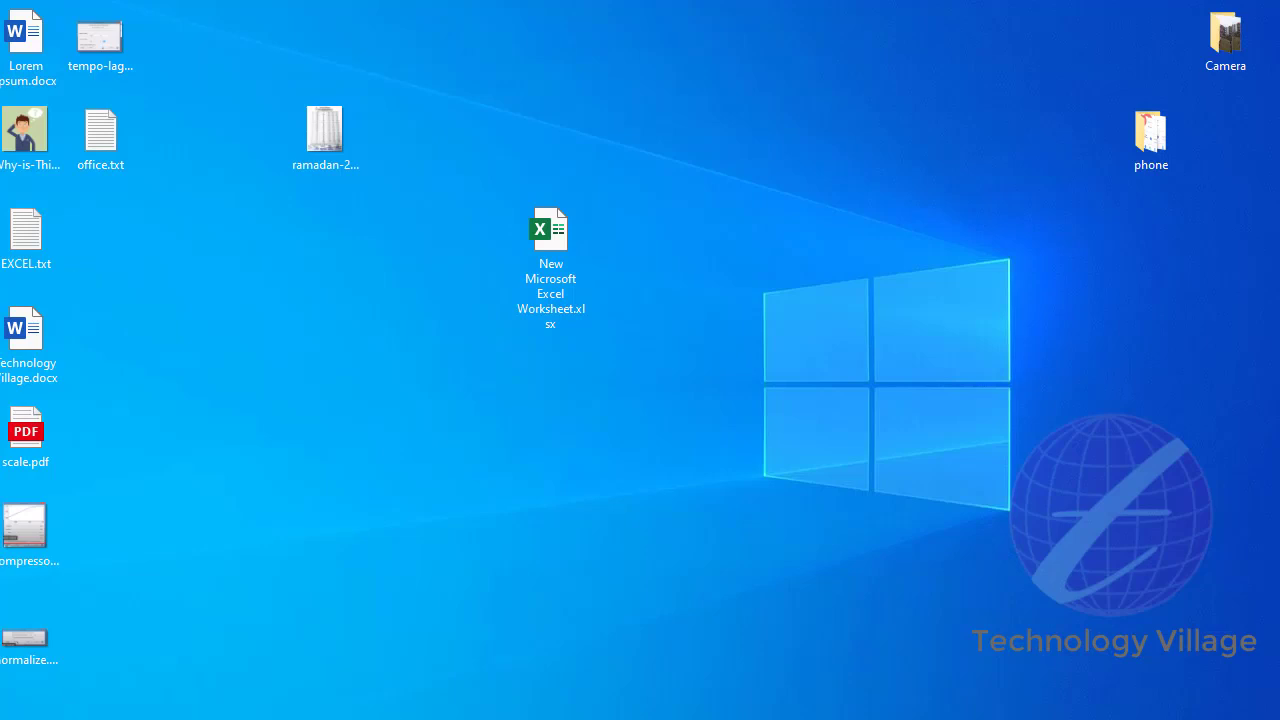
Step: Close the worksheet file's window and start a blank Book1 workbook instead
left_click(874, 382)
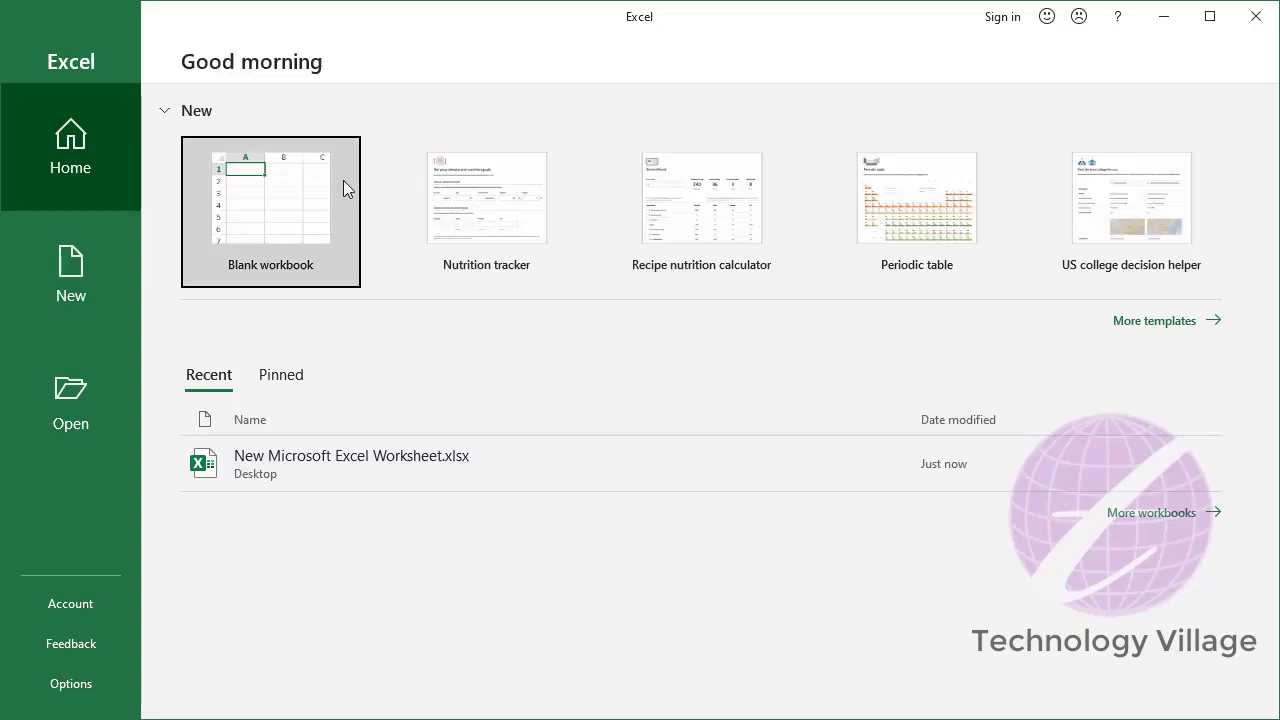
left_click(343, 182)
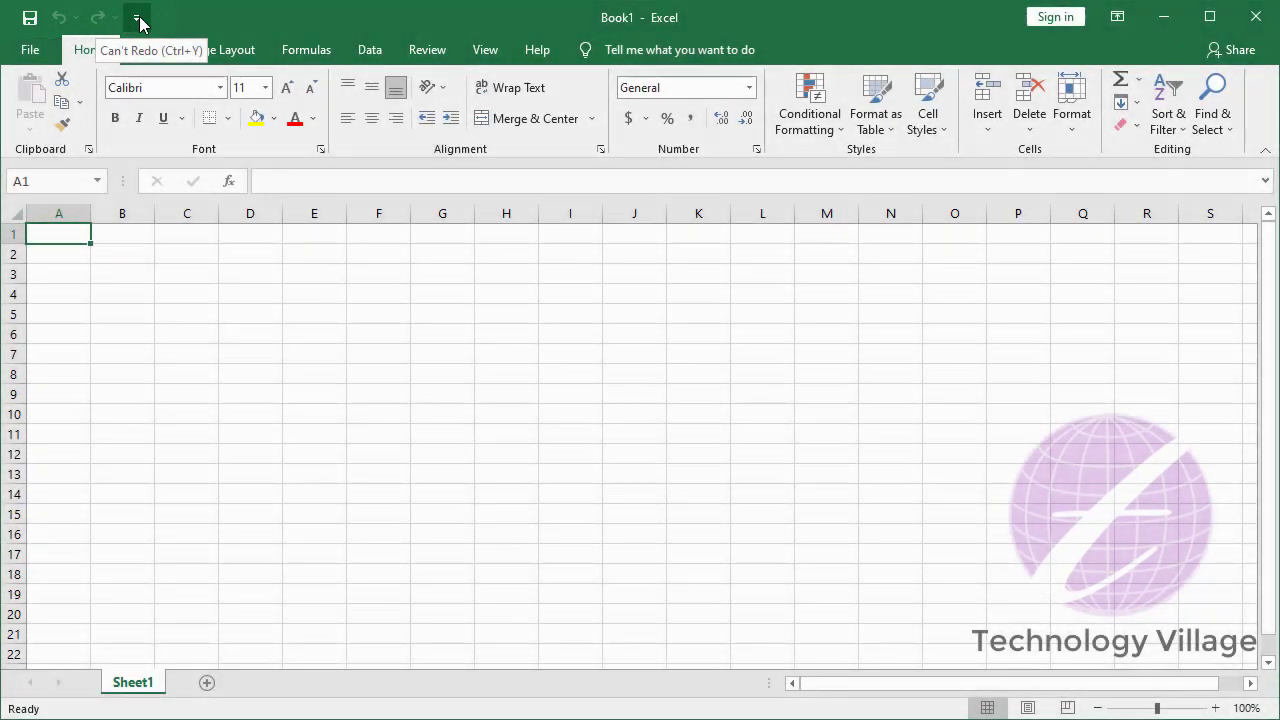
left_click(138, 18)
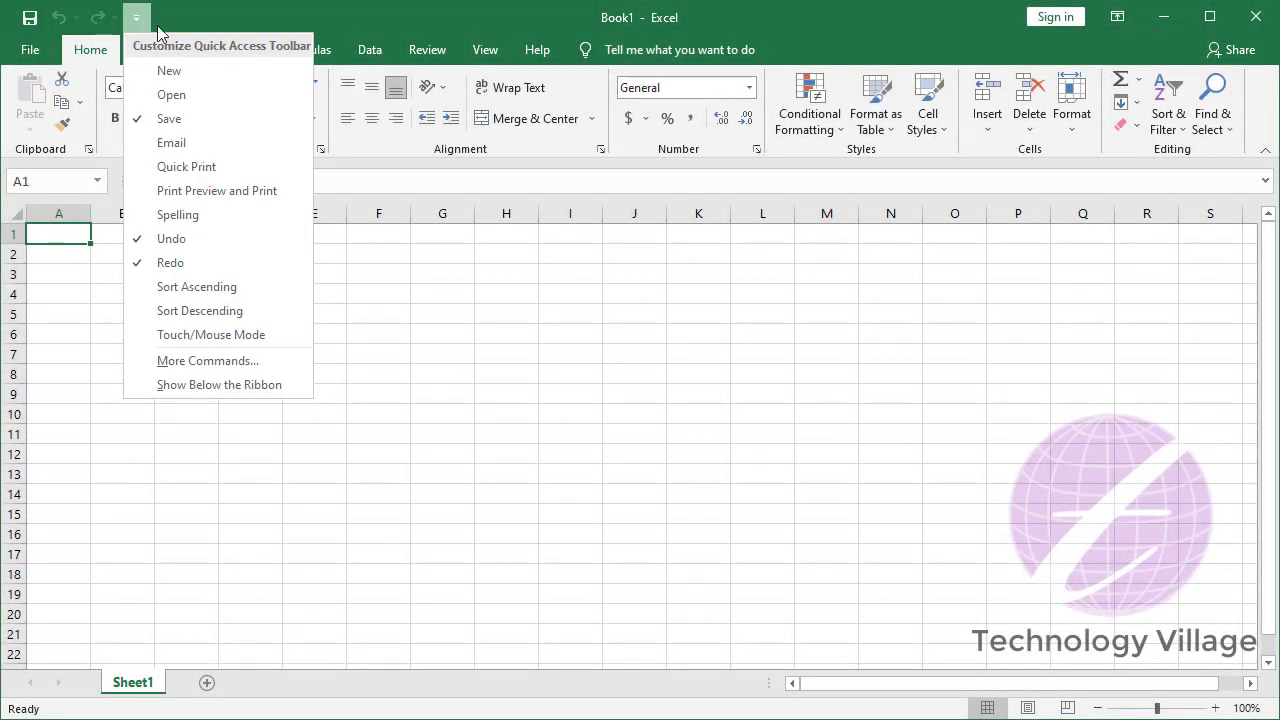
left_click(201, 100)
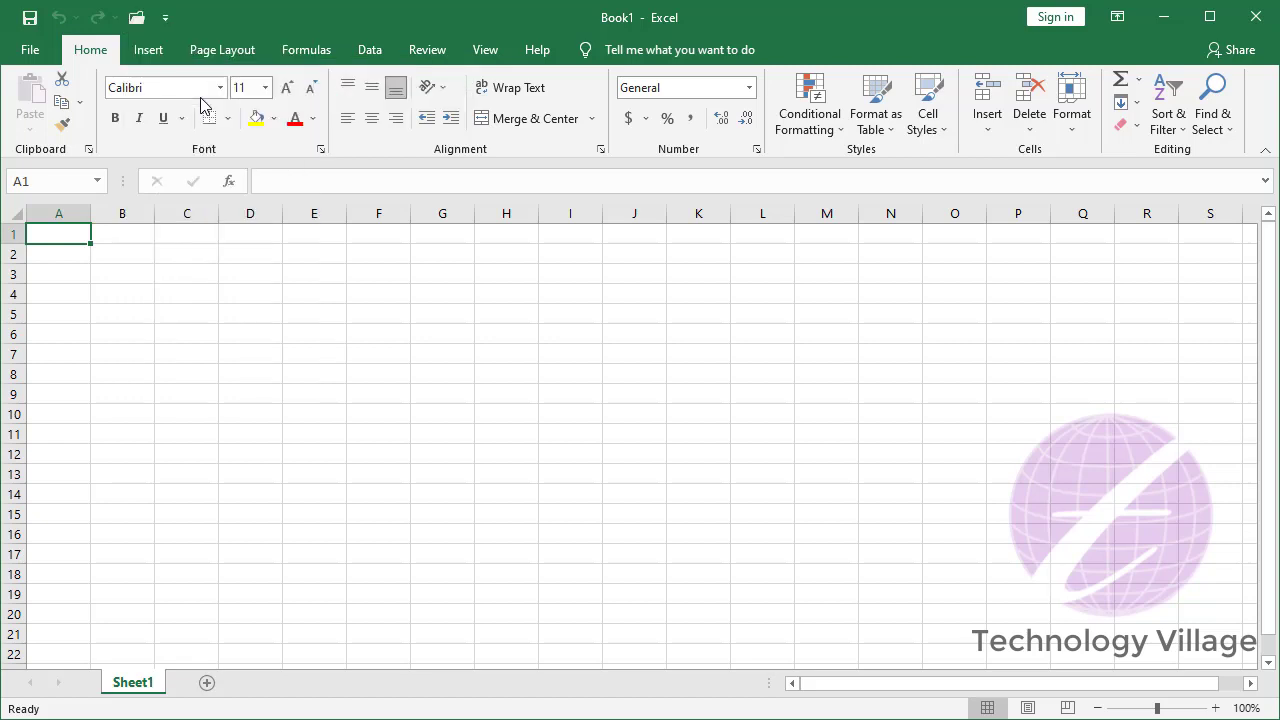
left_click(166, 18)
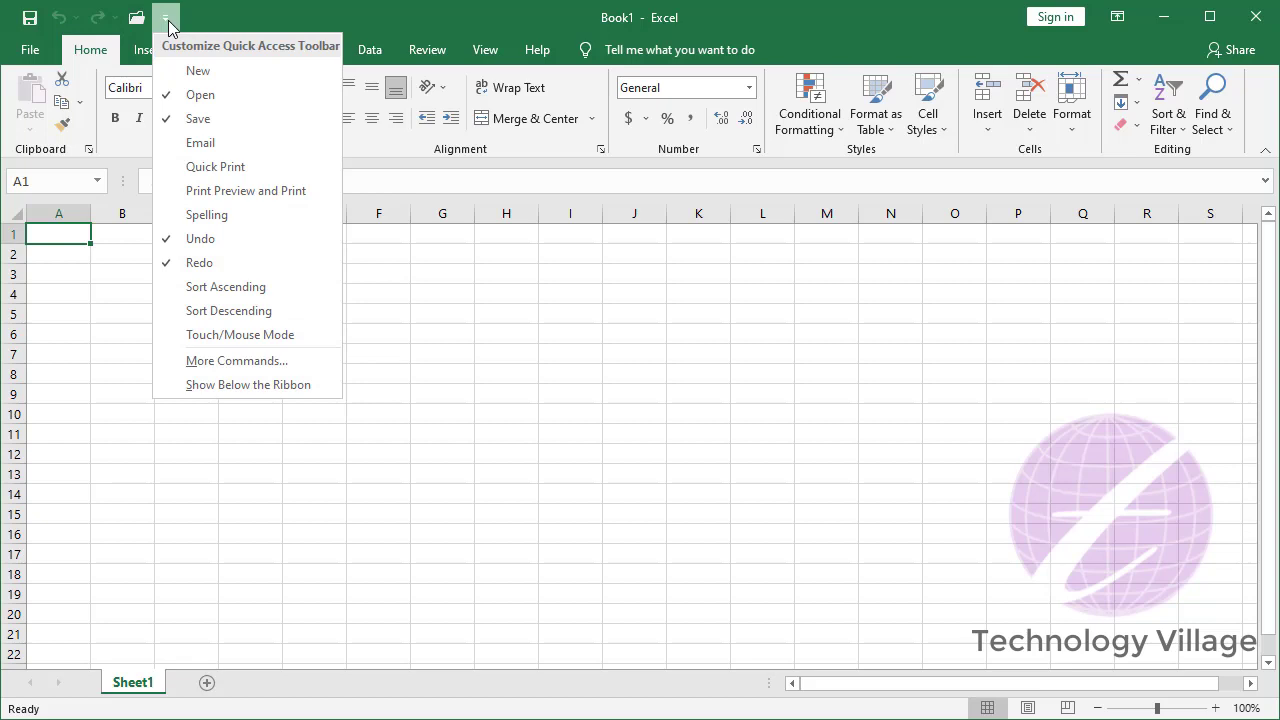
left_click(211, 95)
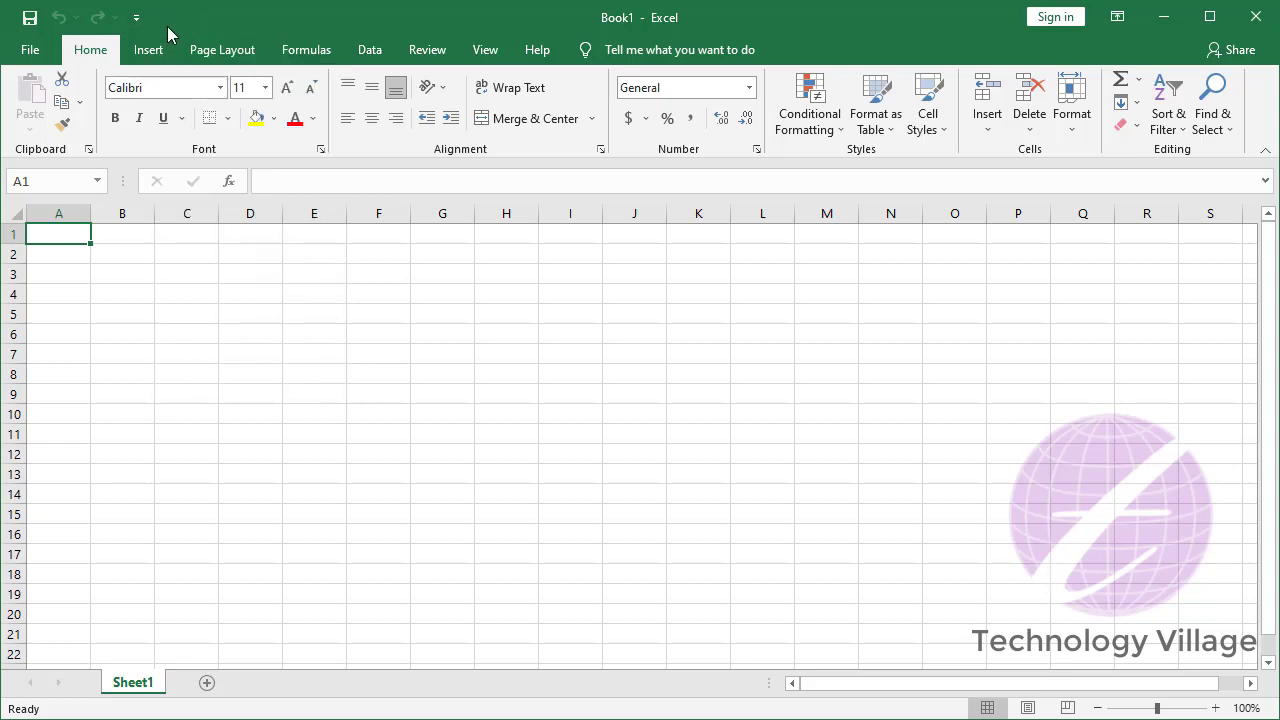
left_click(1051, 18)
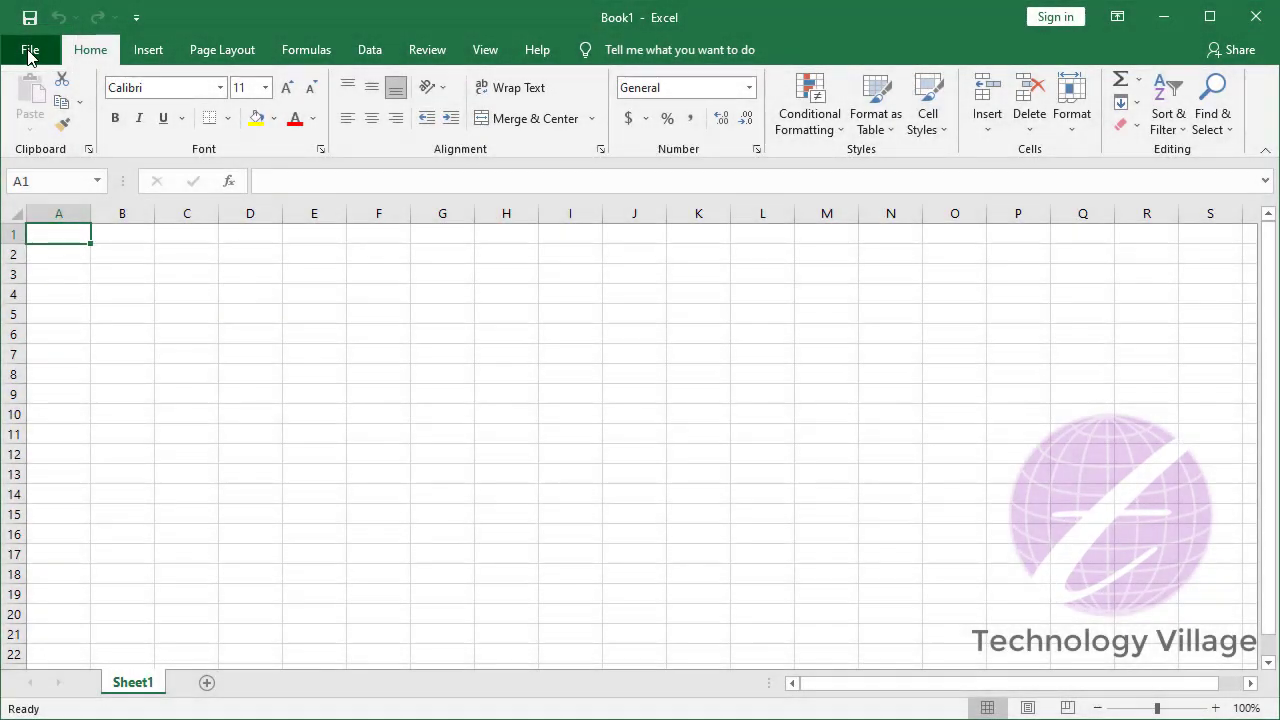
left_click(30, 52)
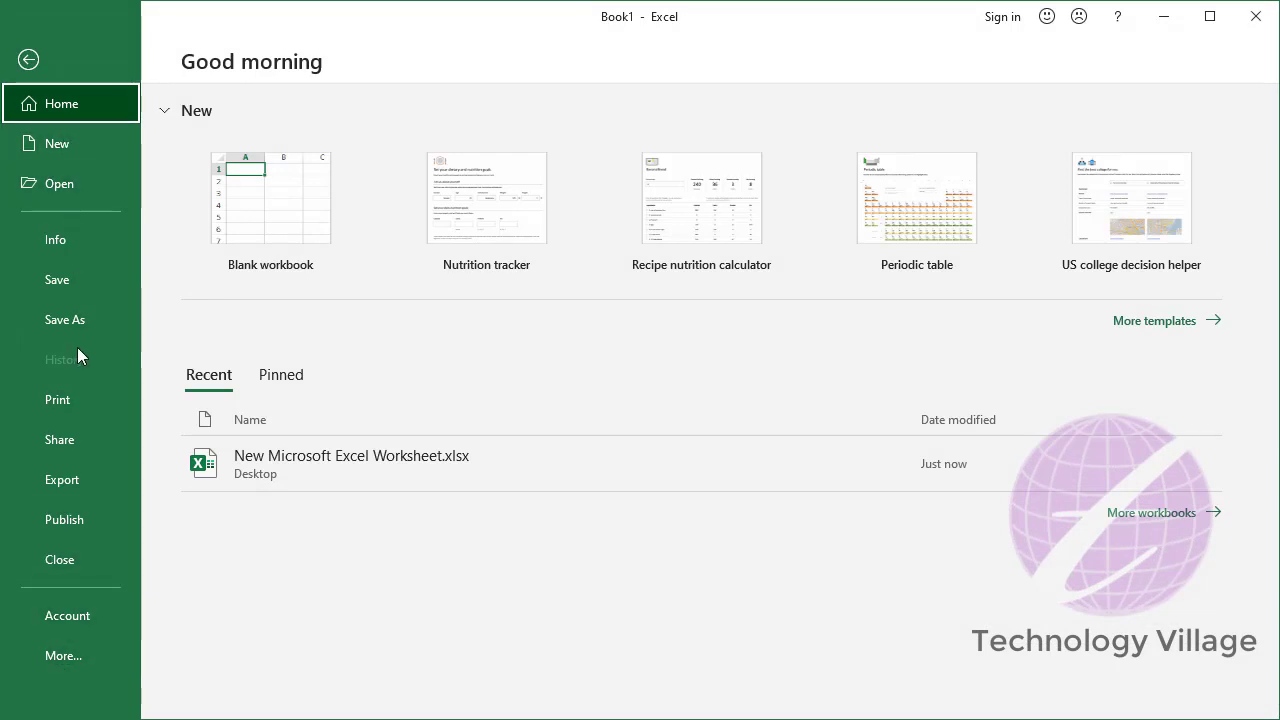
left_click(28, 59)
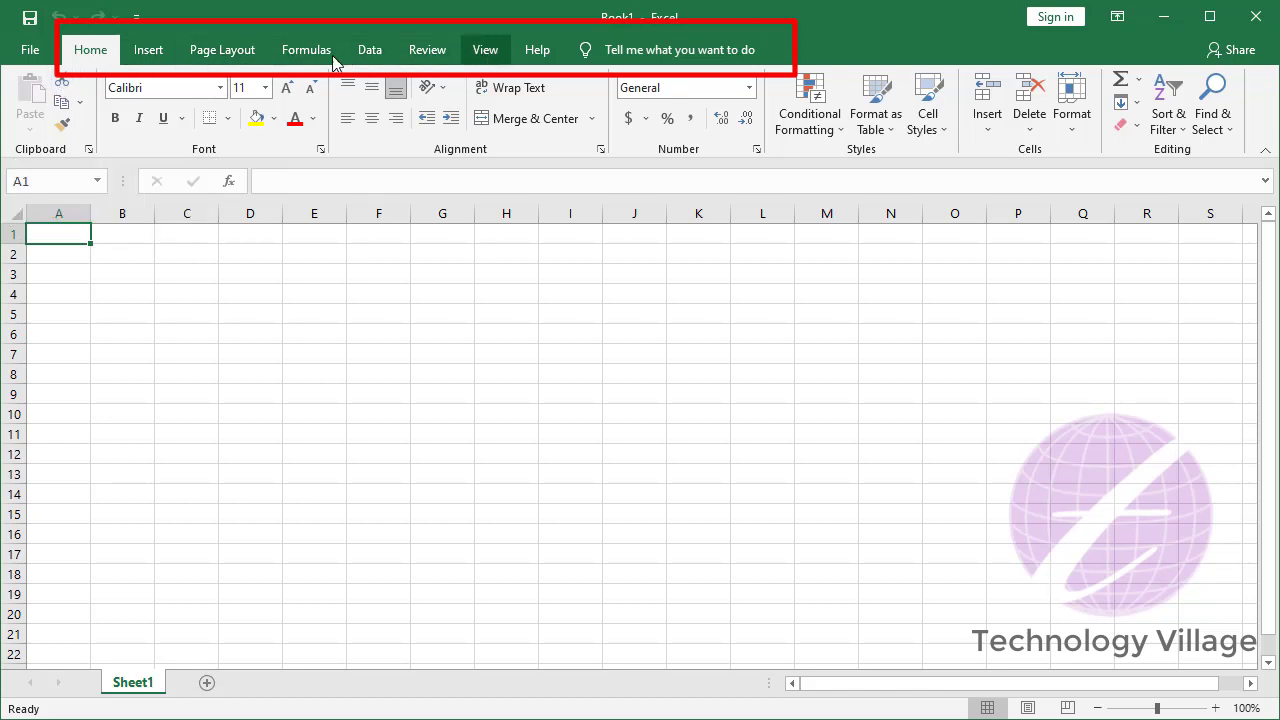
left_click(147, 55)
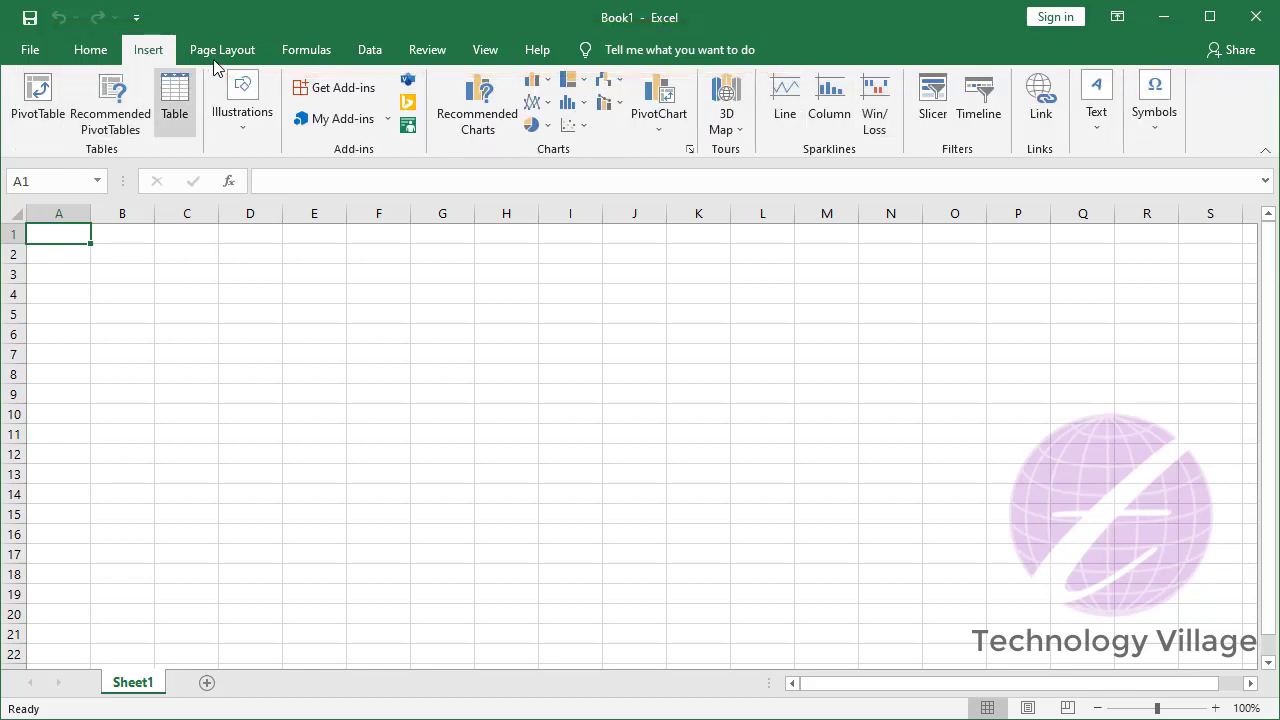
left_click(243, 58)
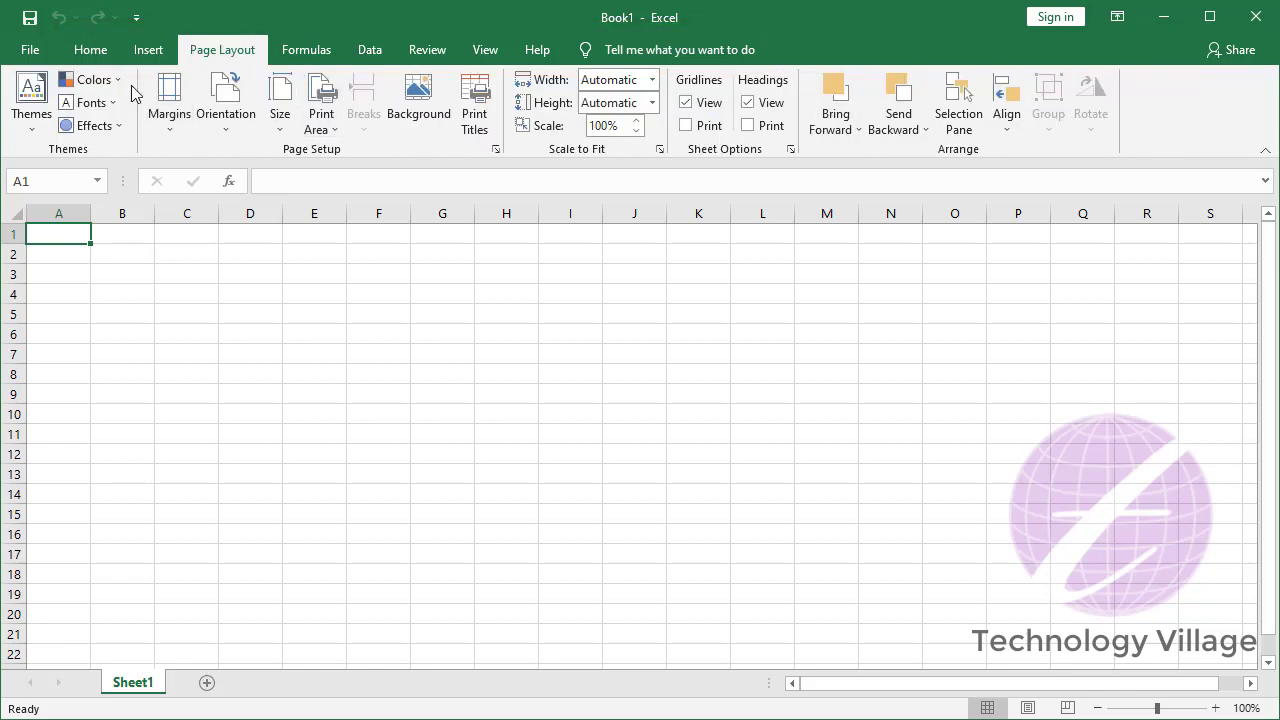
left_click(103, 54)
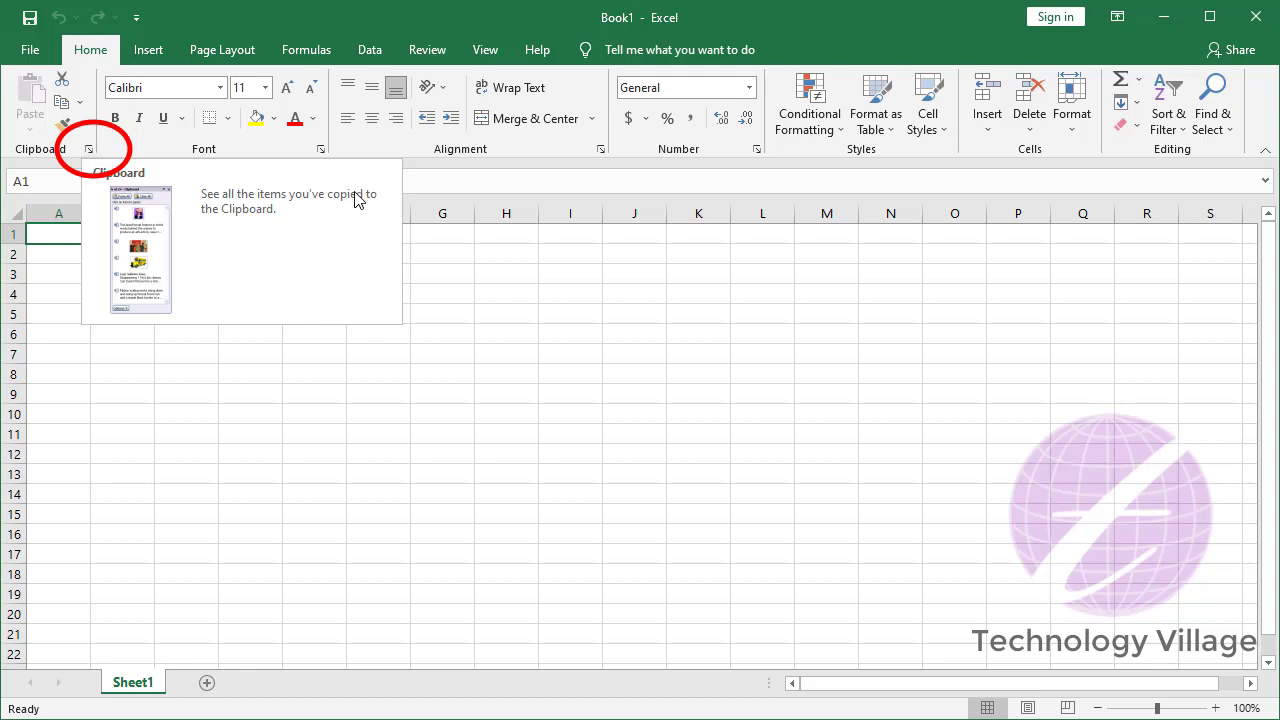
left_click(1267, 155)
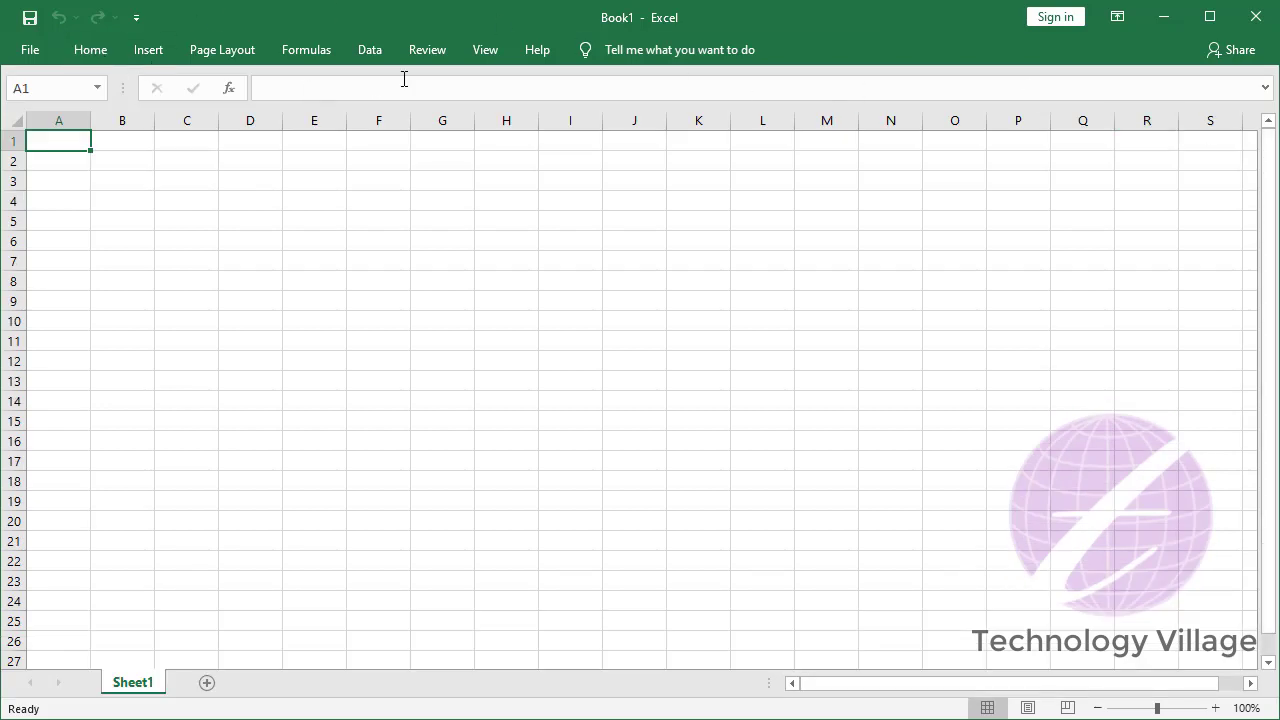
left_click(1118, 18)
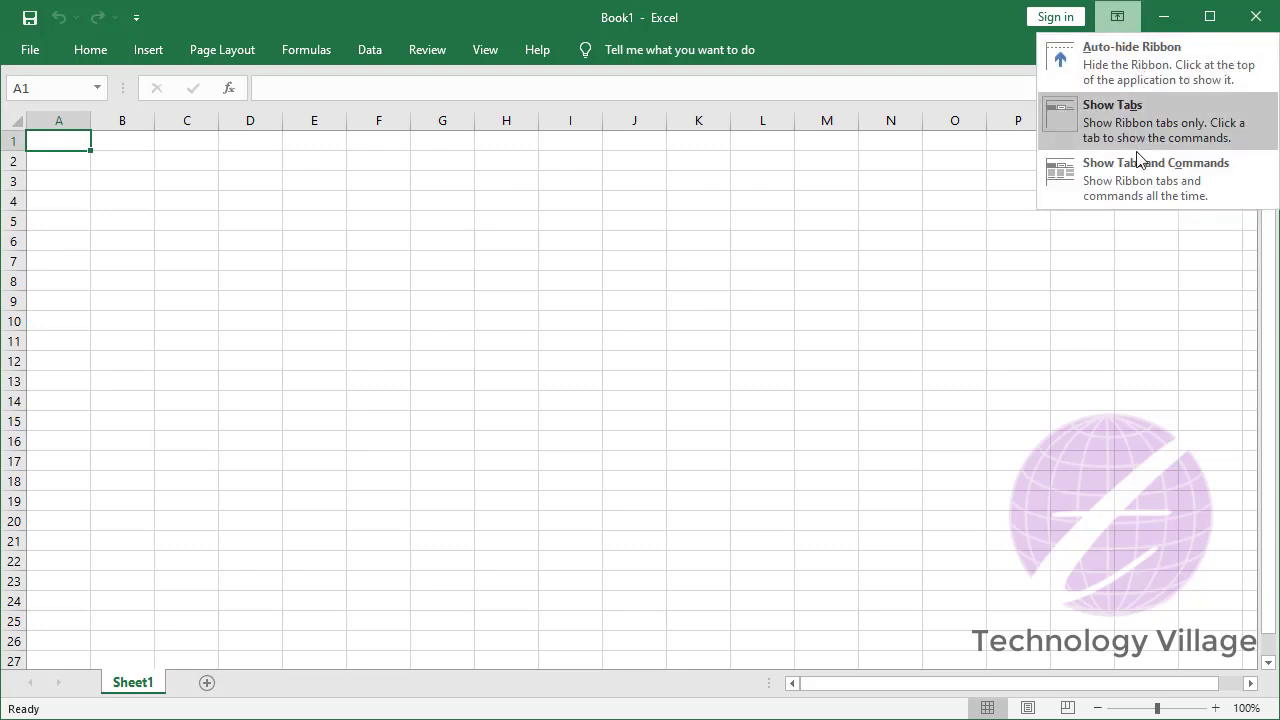
left_click(1143, 173)
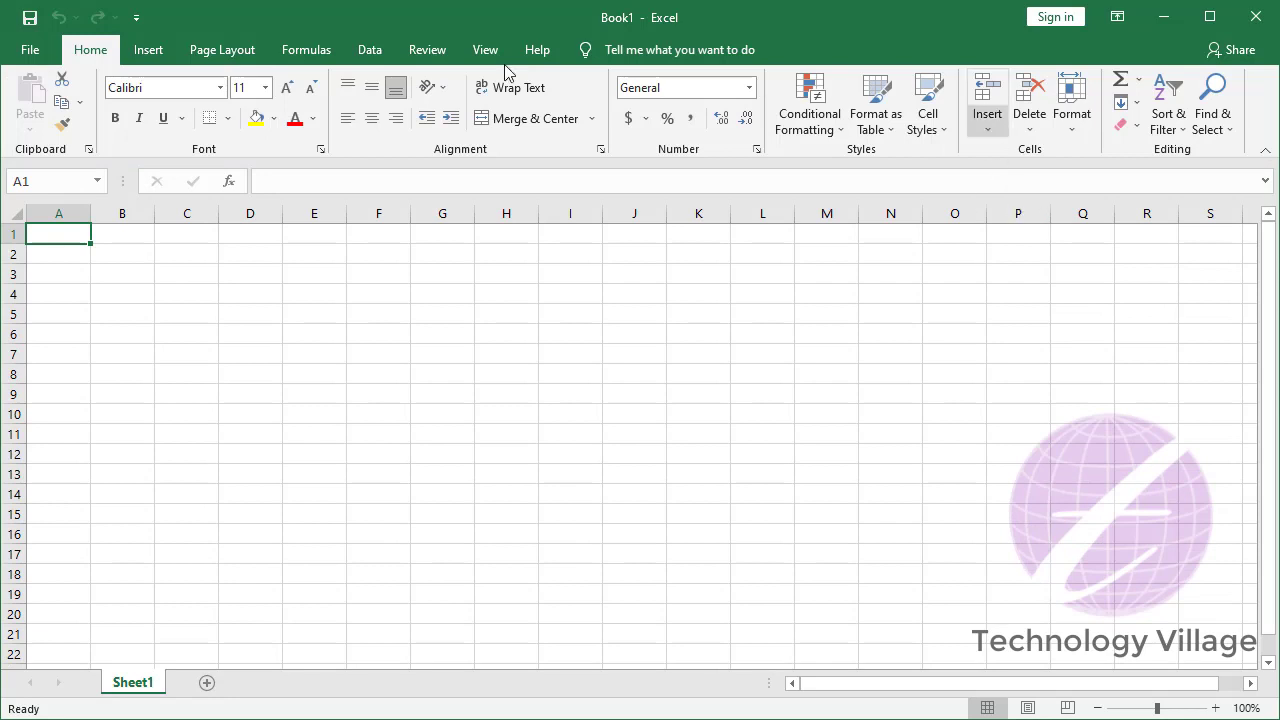
left_click(1118, 18)
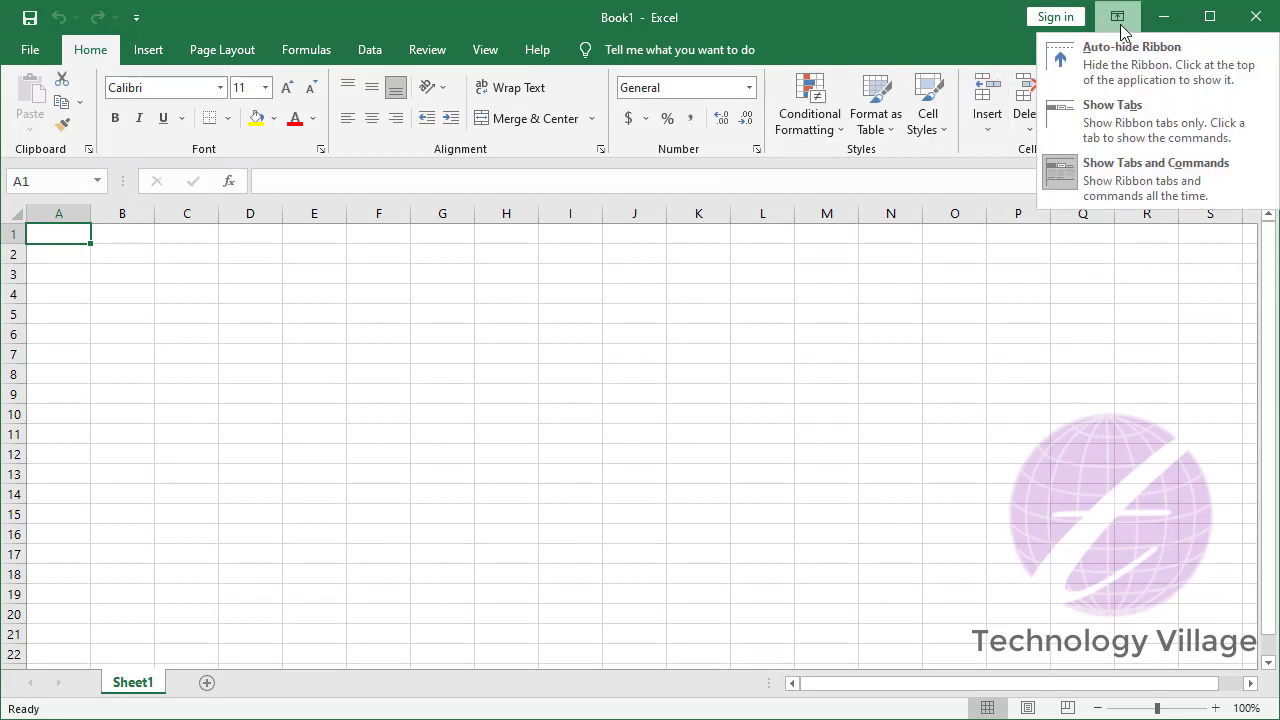
left_click(1118, 117)
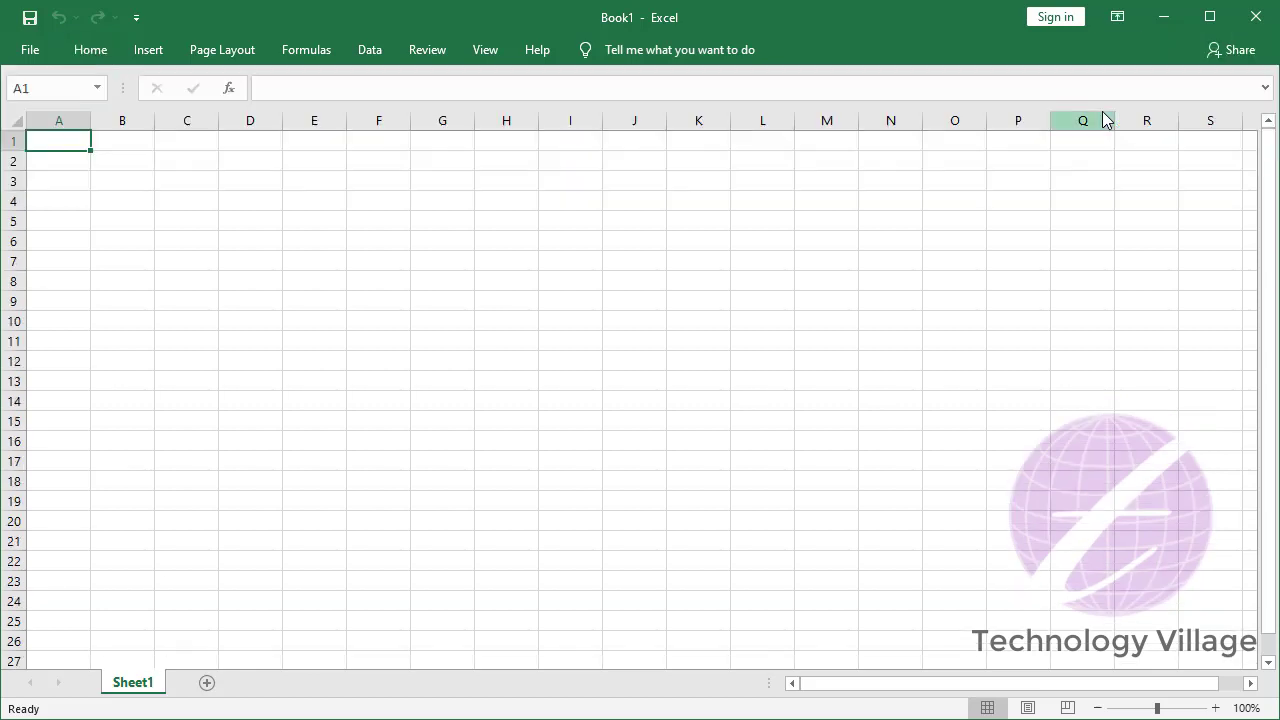
left_click(1118, 17)
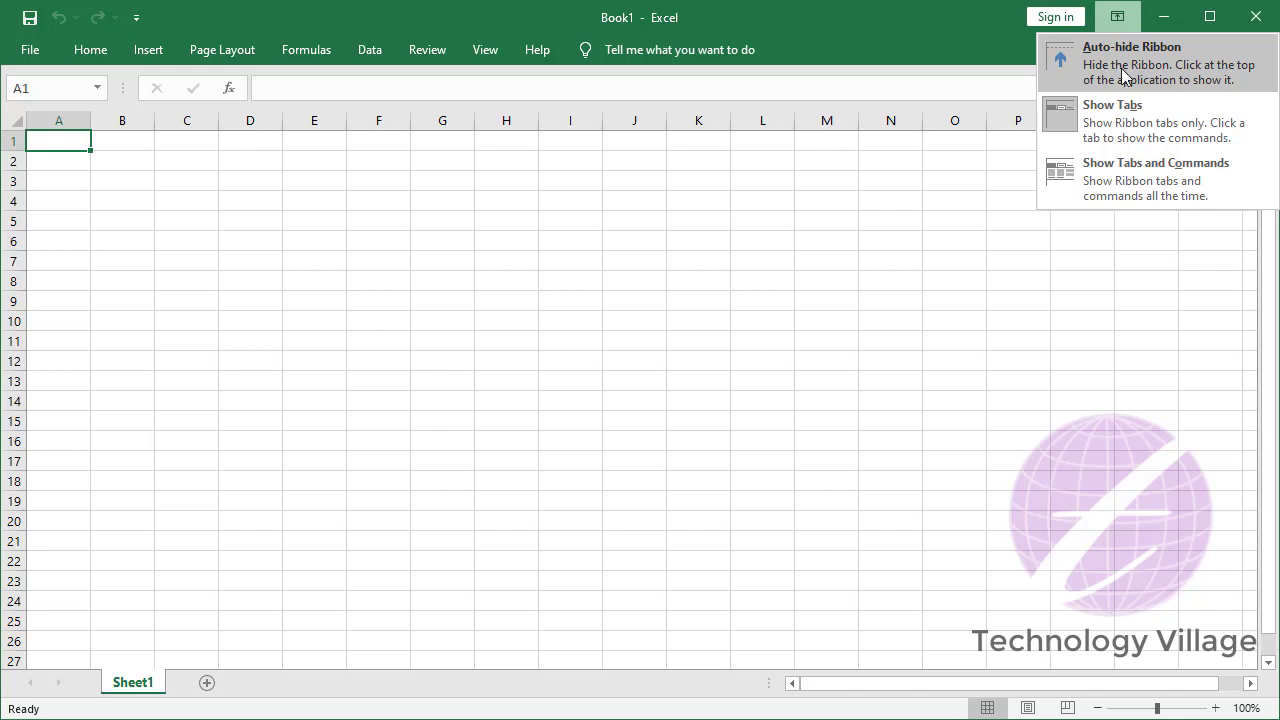
left_click(1157, 192)
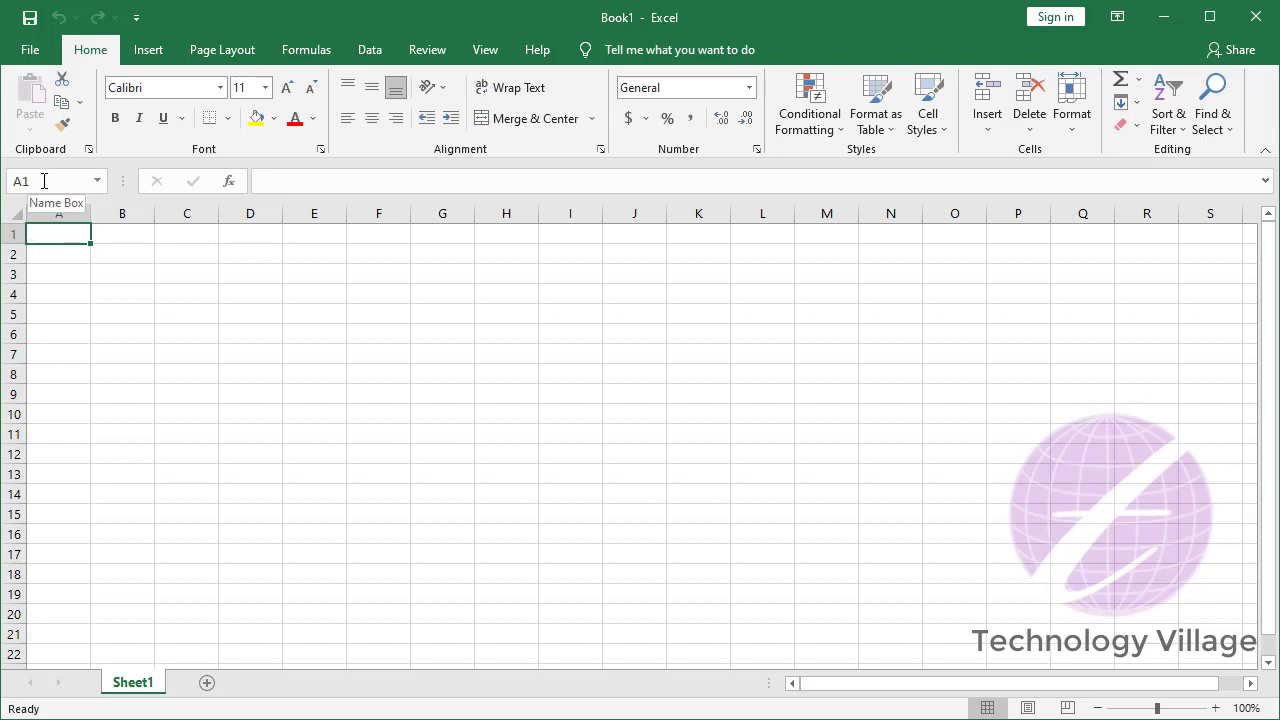
left_click(506, 355)
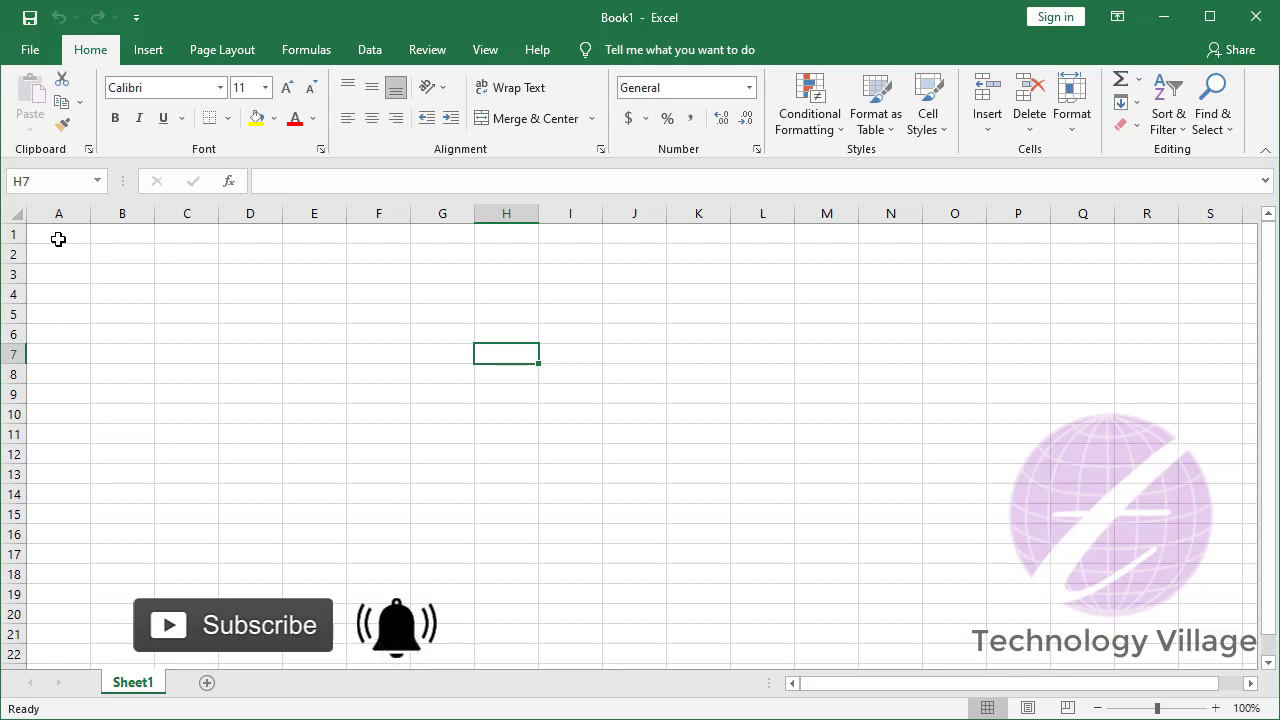
left_click(57, 234)
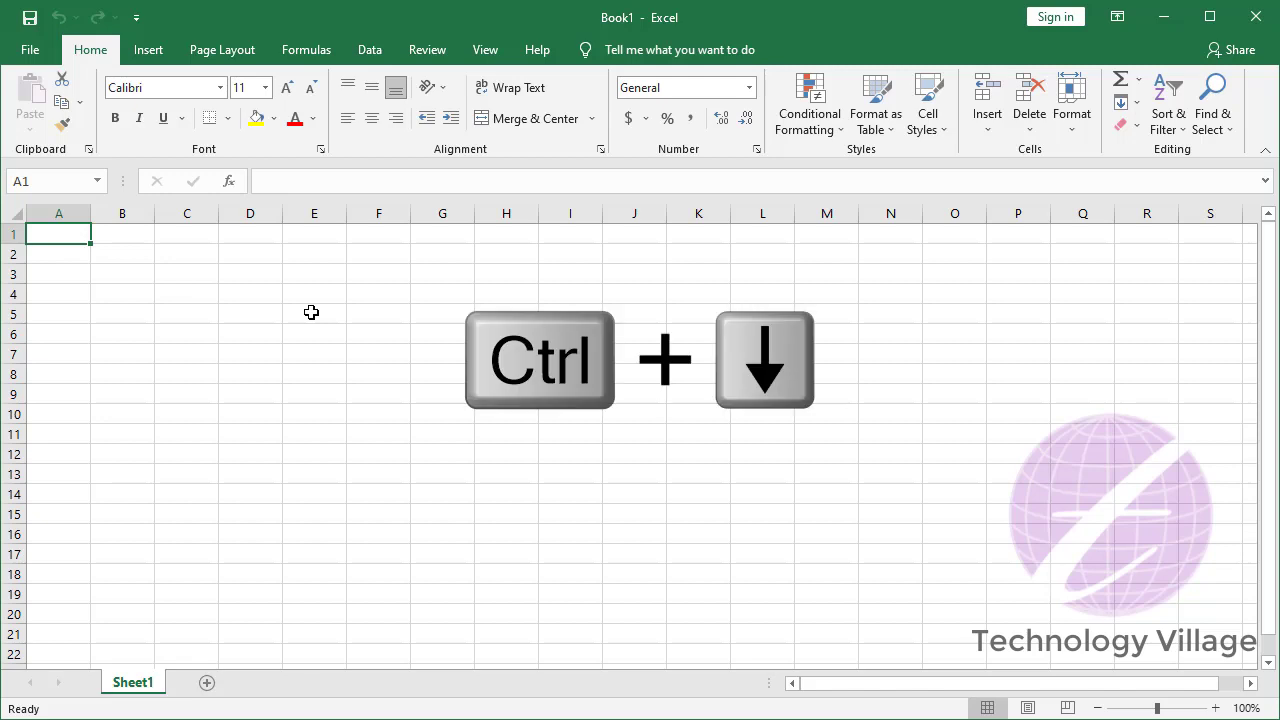
key("ctrl+Down")
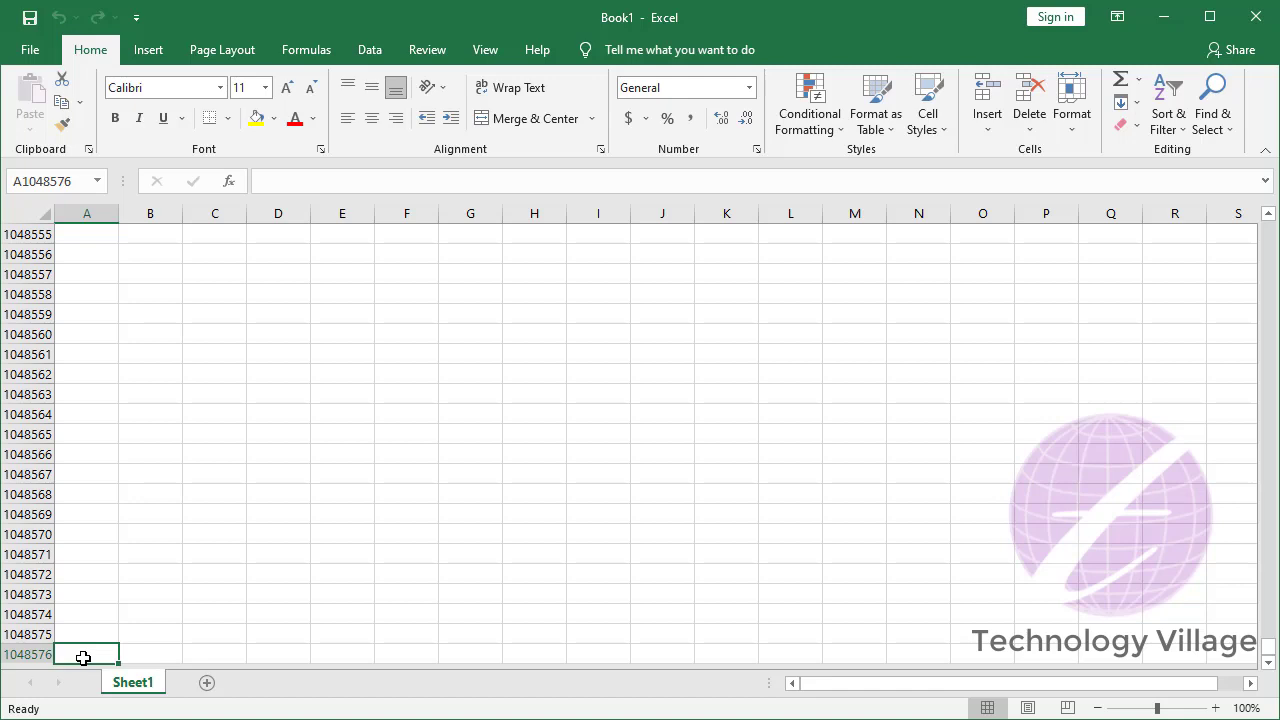
key("ctrl+Up")
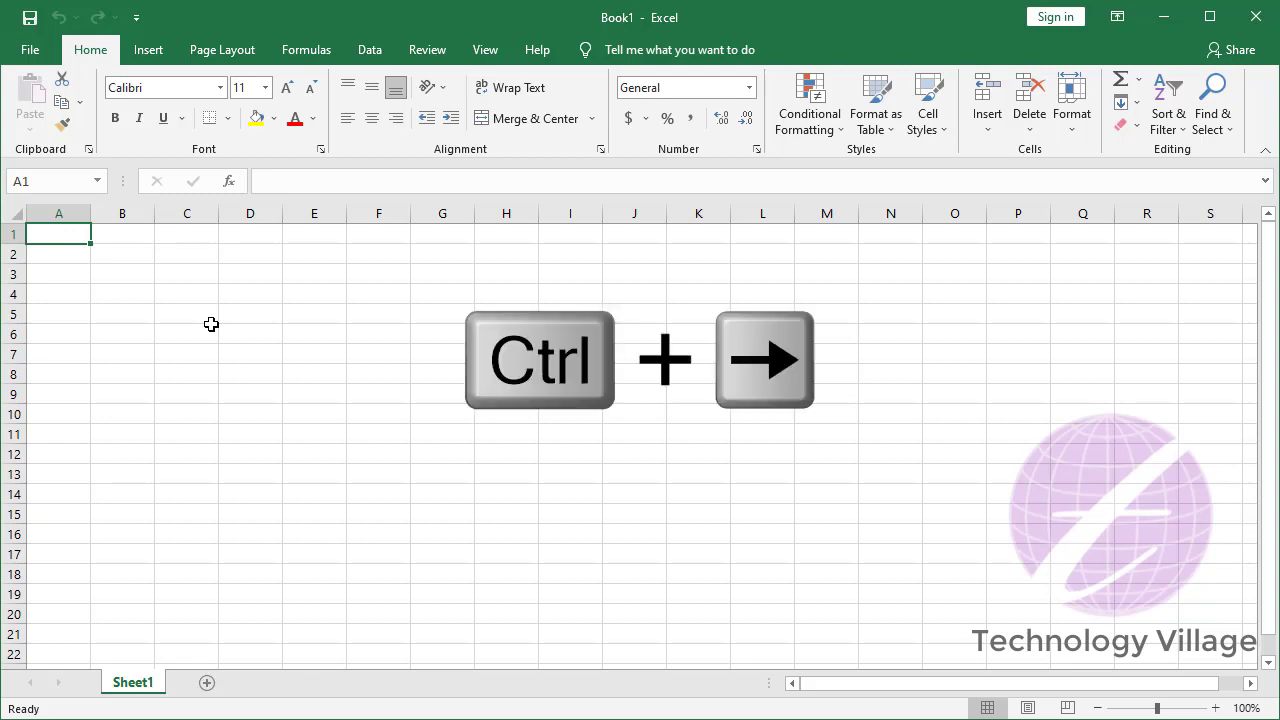
key("ctrl+Right")
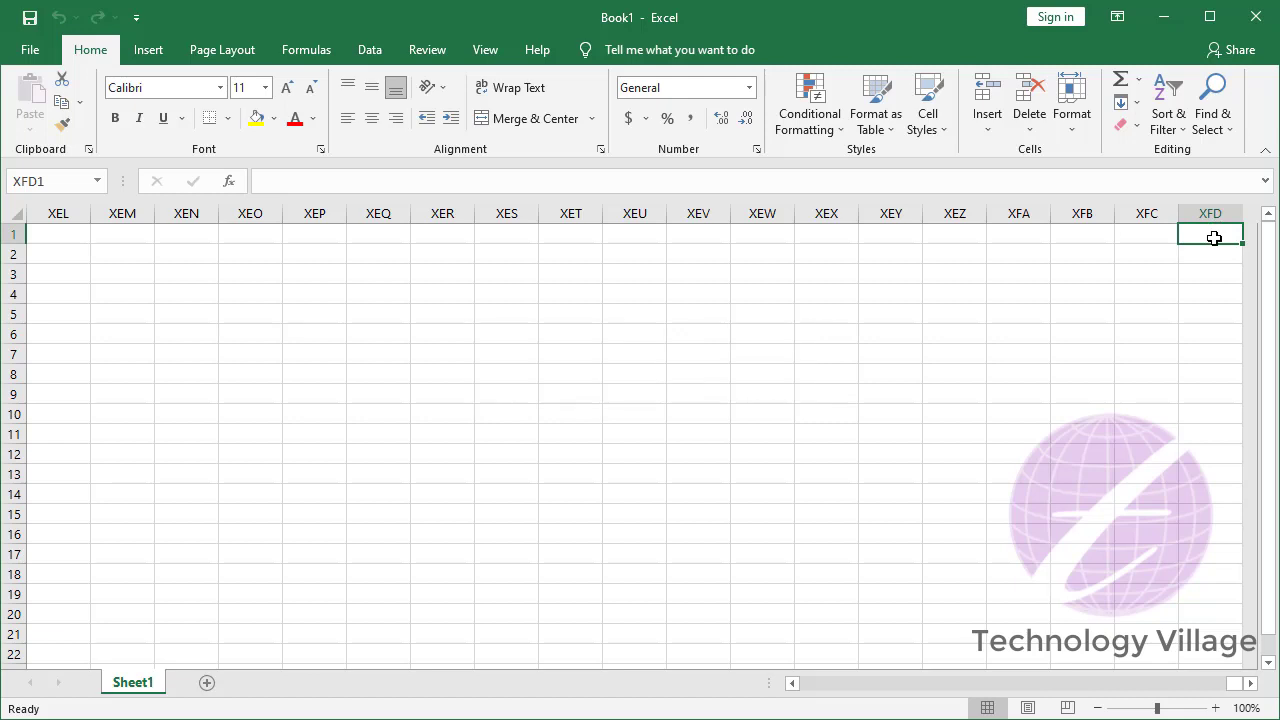
key("ctrl+Left")
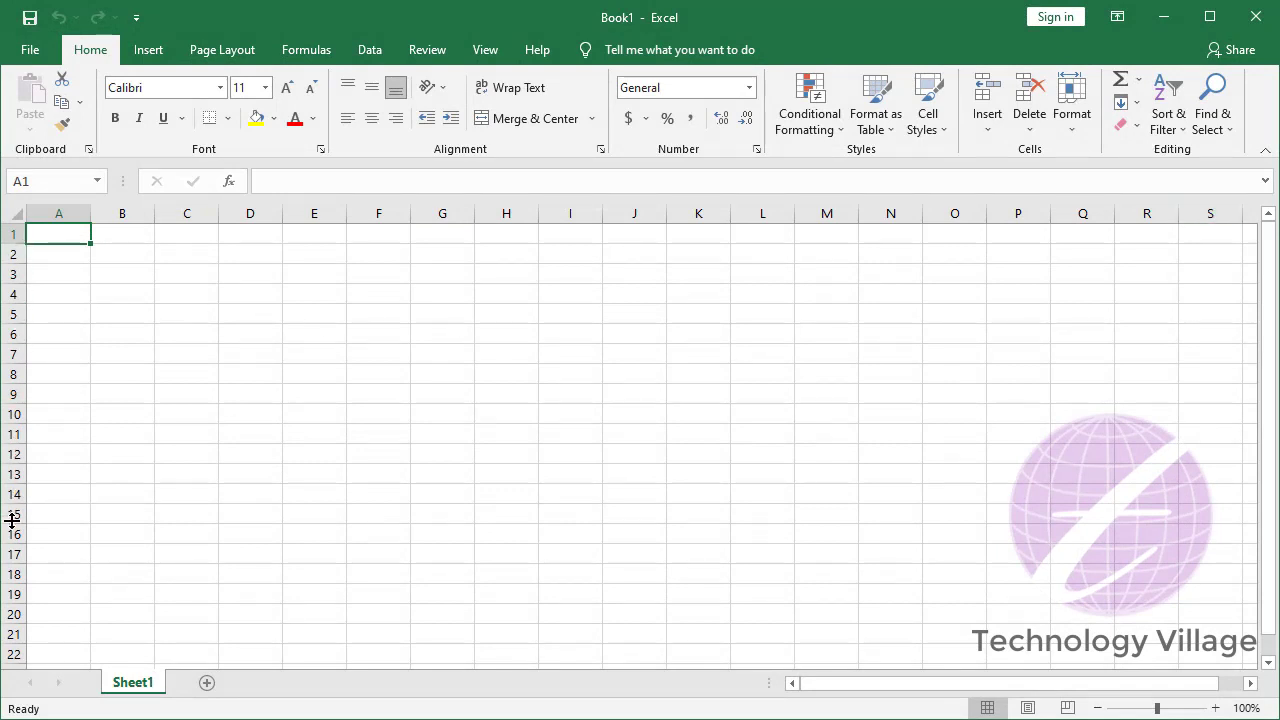
Step: Rename the Sheet1 tab to 'Book' and add a blank Sheet2 after it
double_click(139, 686)
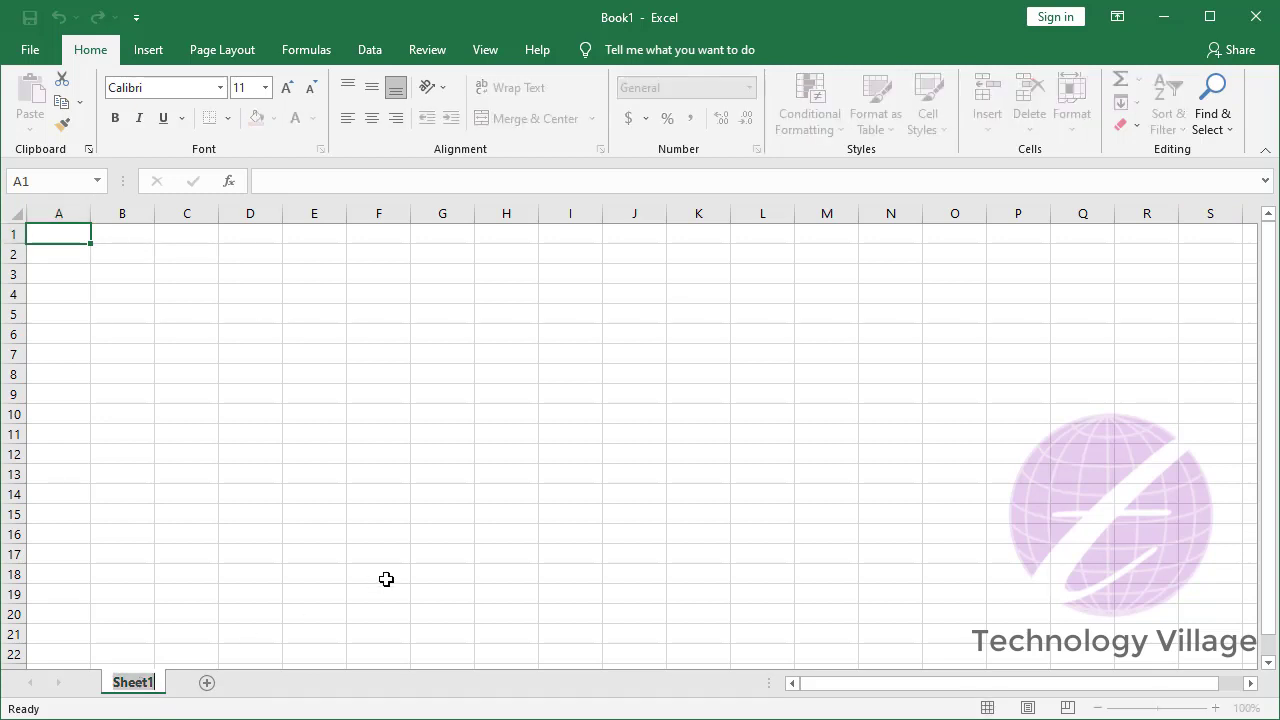
type("Bo")
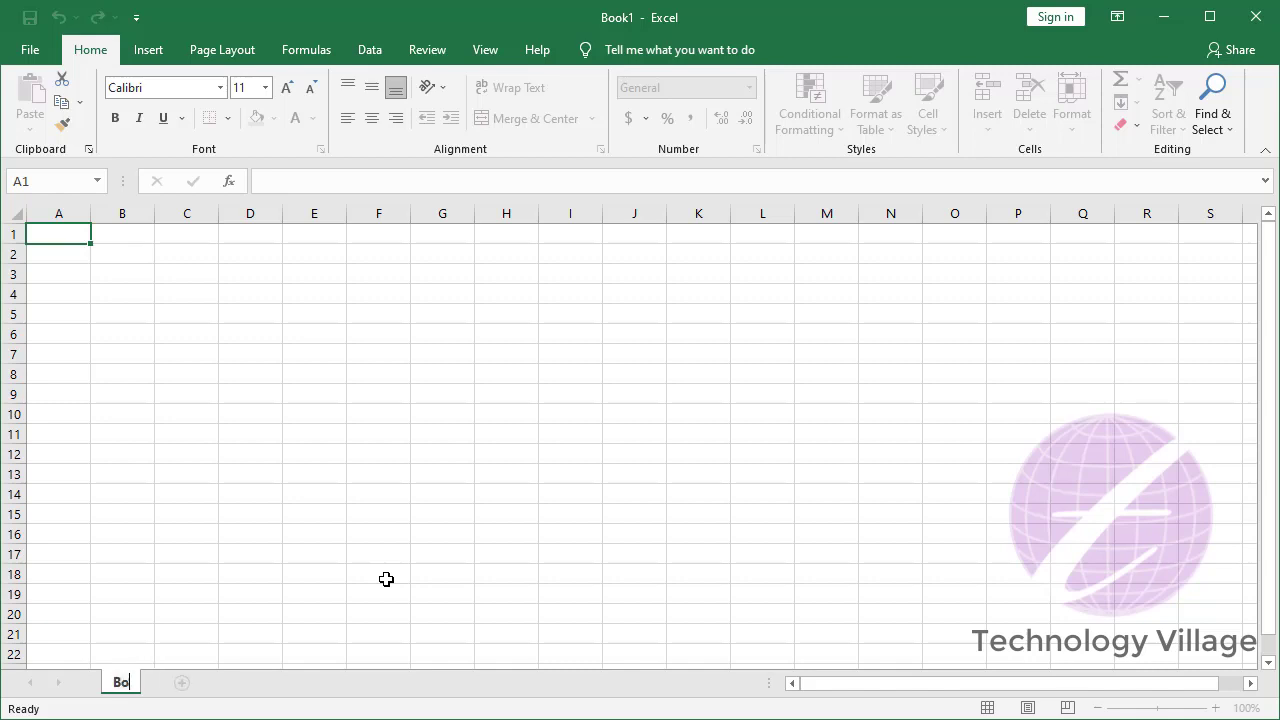
type("ok")
key("Return")
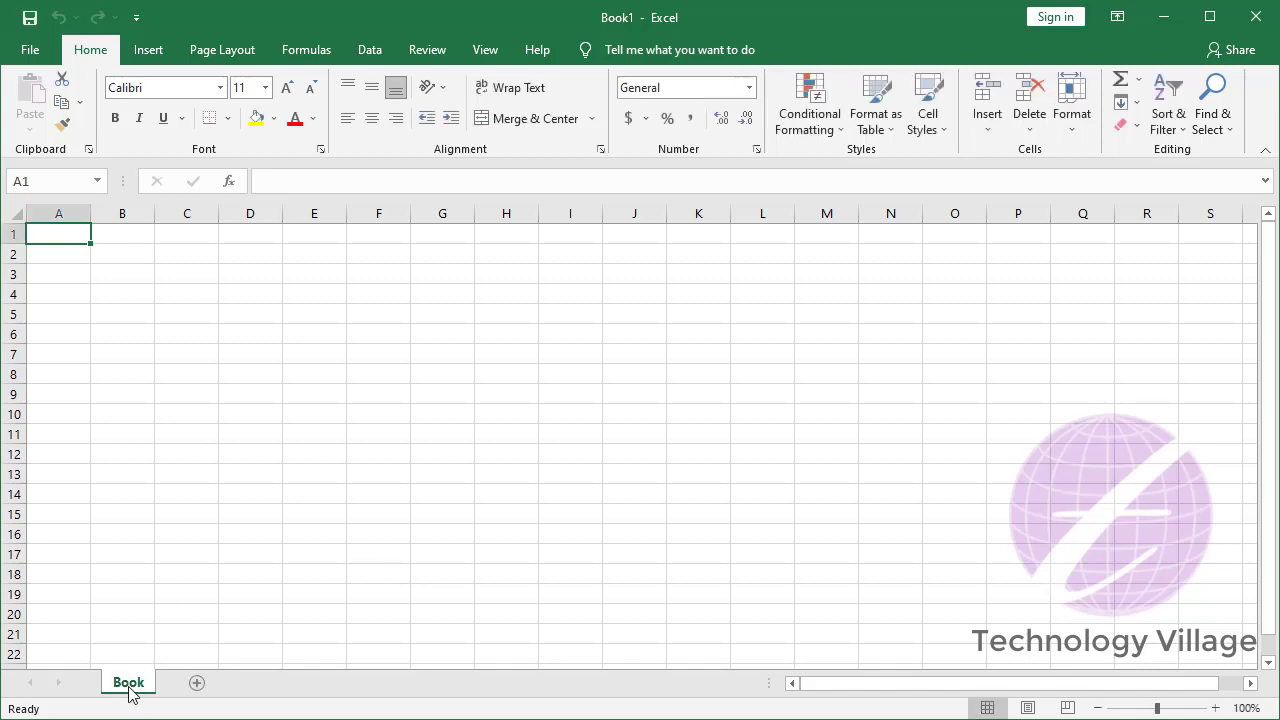
left_click(196, 682)
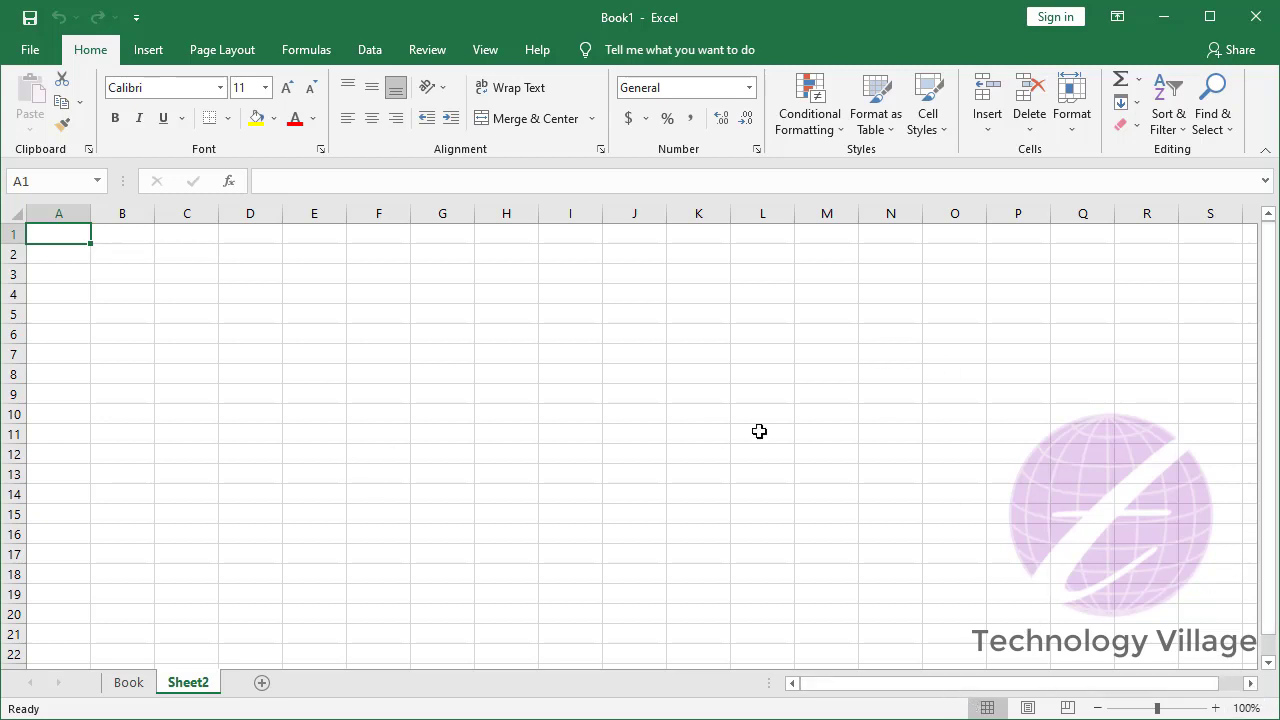
left_click(1251, 683)
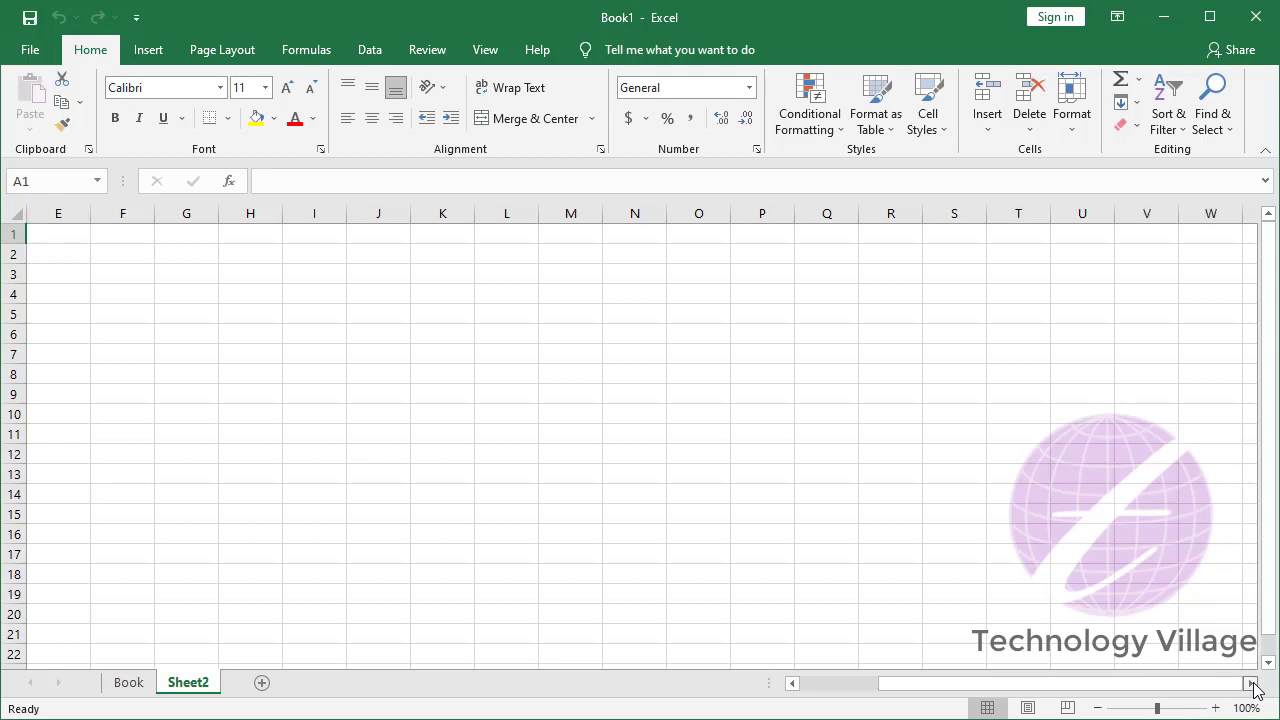
left_click_drag(1178, 684, 1058, 686)
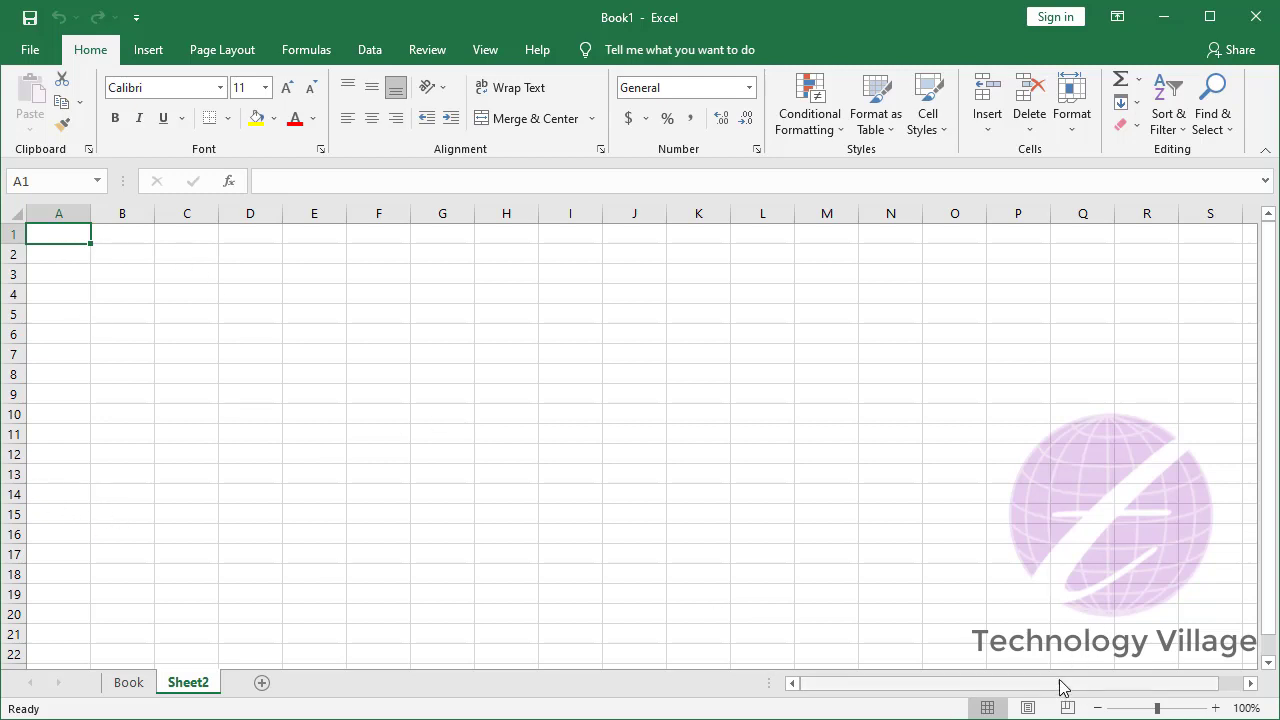
left_click_drag(1058, 686, 1080, 686)
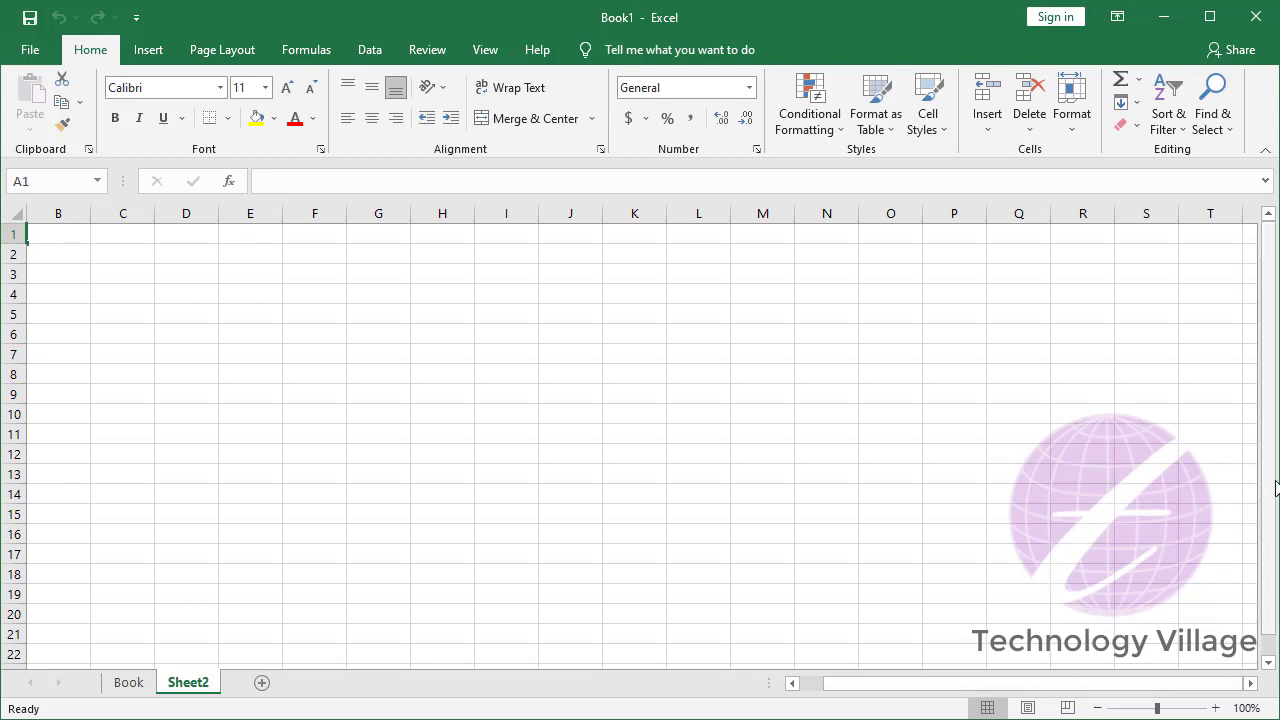
scroll(1268, 662, "down", 2)
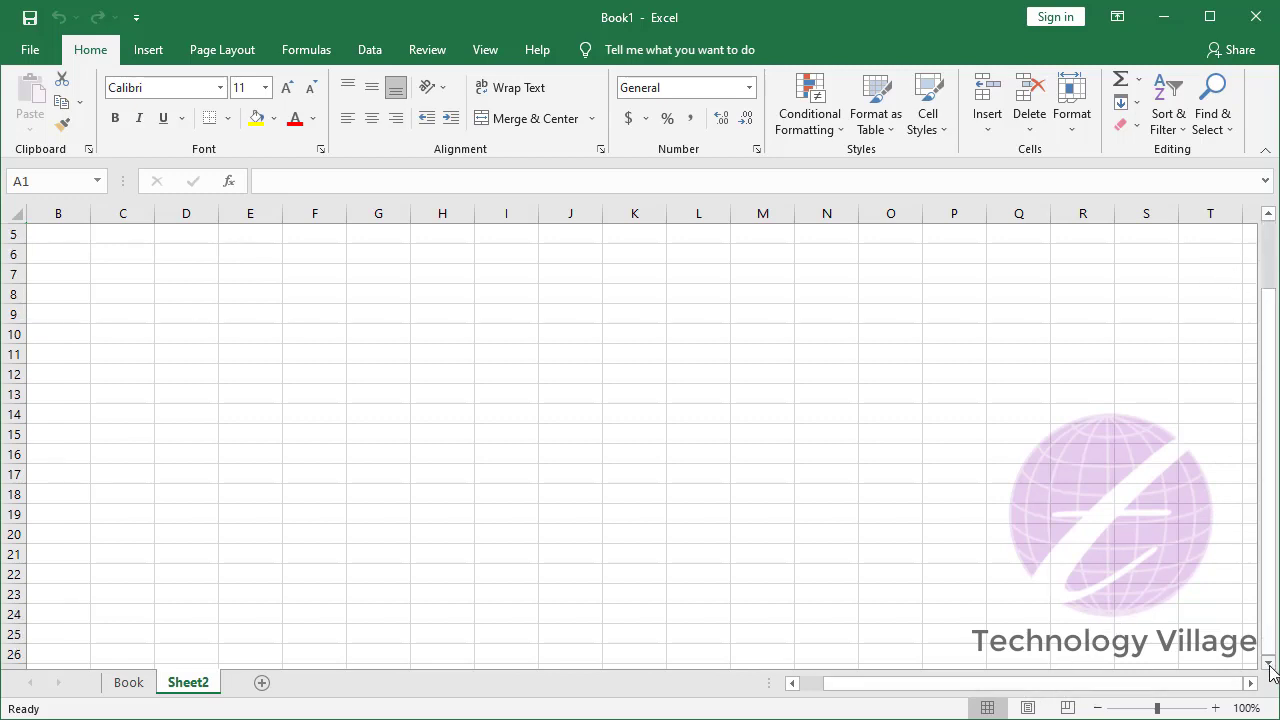
scroll(1266, 216, "up", 2)
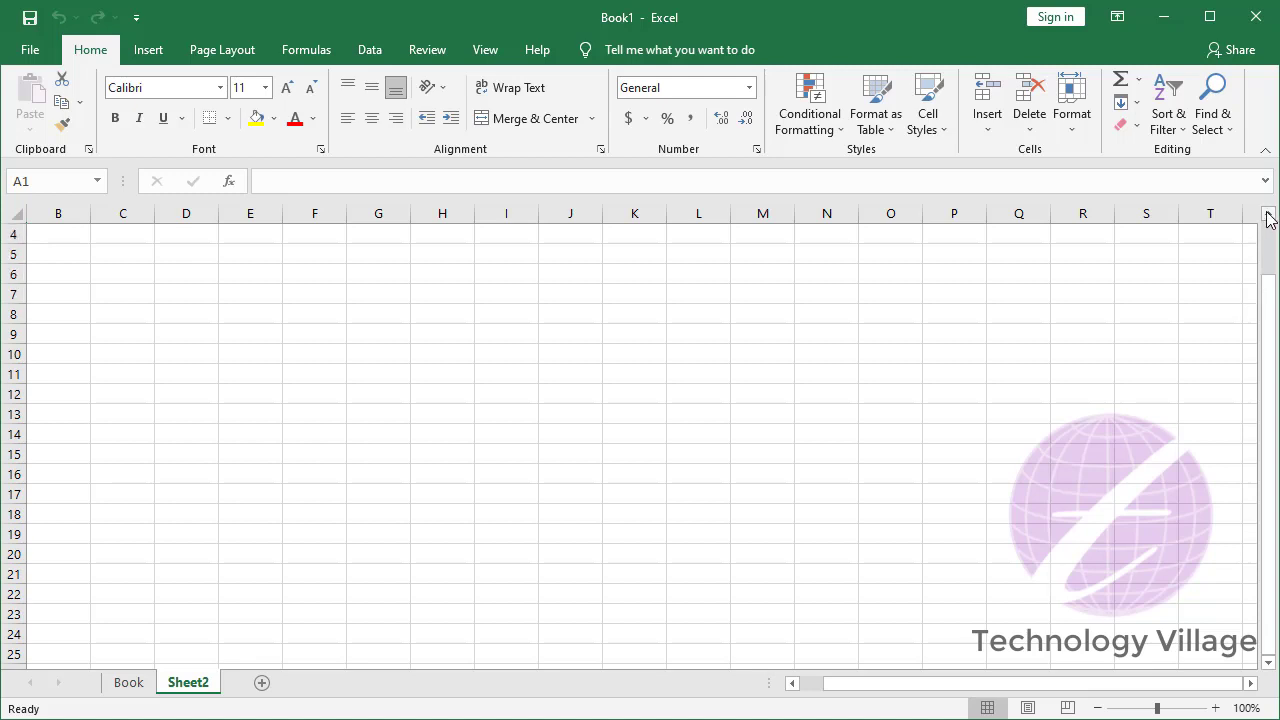
left_click(1270, 316)
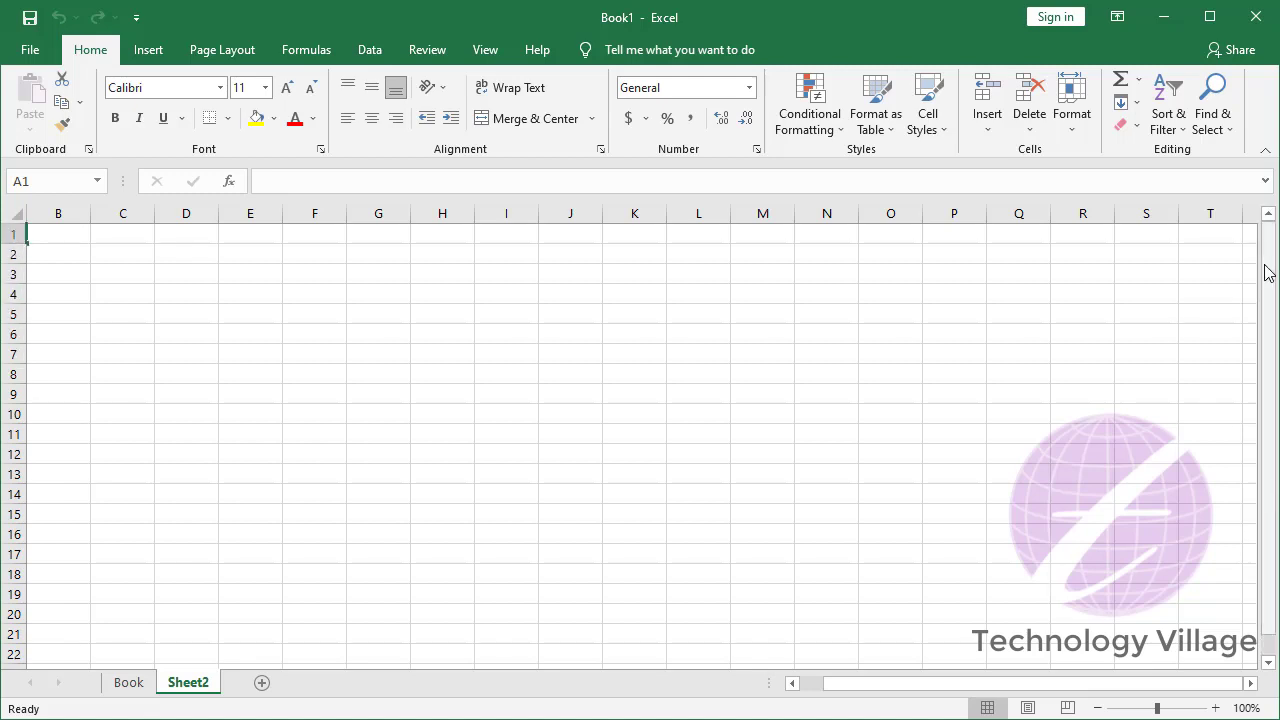
scroll(754, 396, "down", 12)
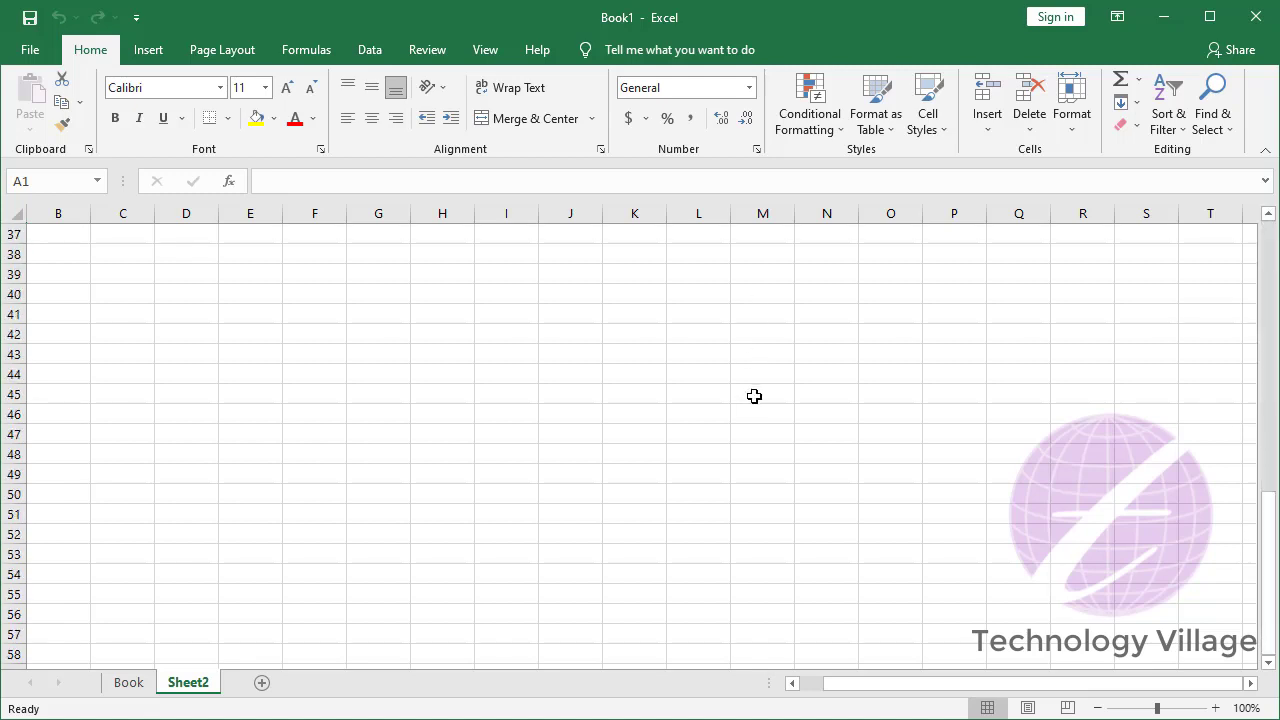
scroll(754, 396, "down", 14)
scroll(754, 396, "down", 7)
key("ctrl+Home")
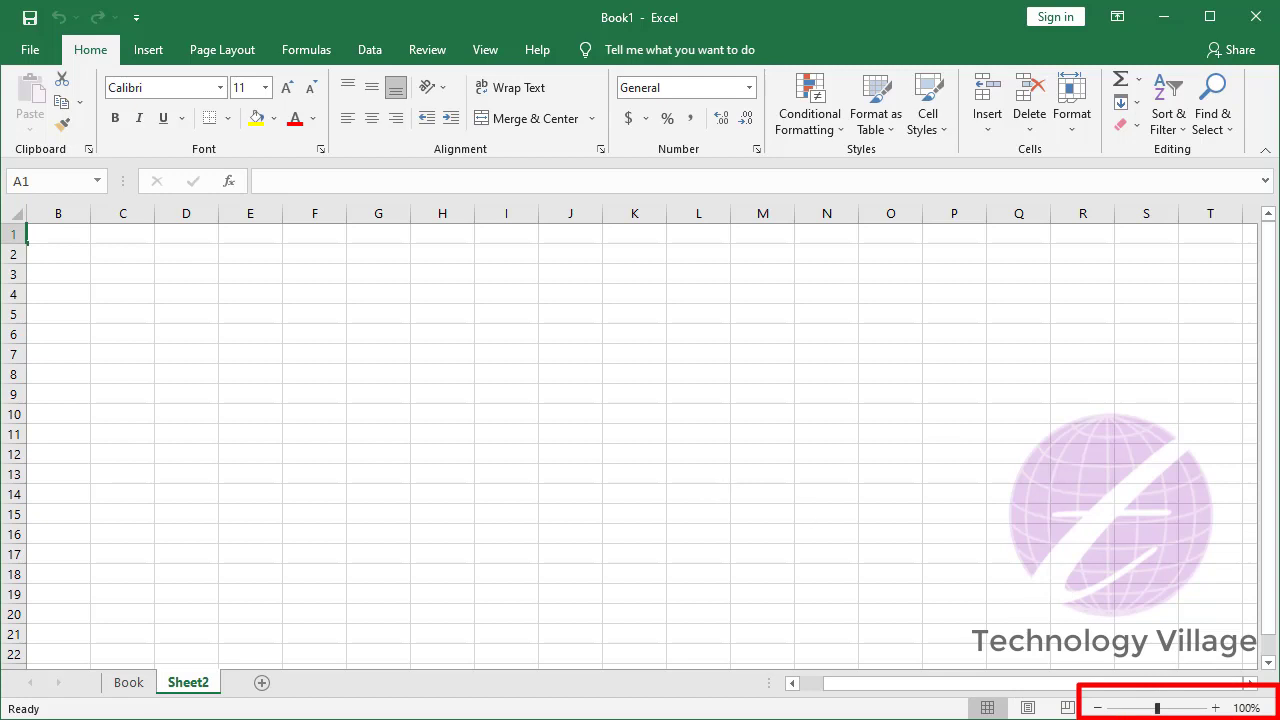
left_click(1217, 708)
left_click(1217, 708)
left_click(1217, 708)
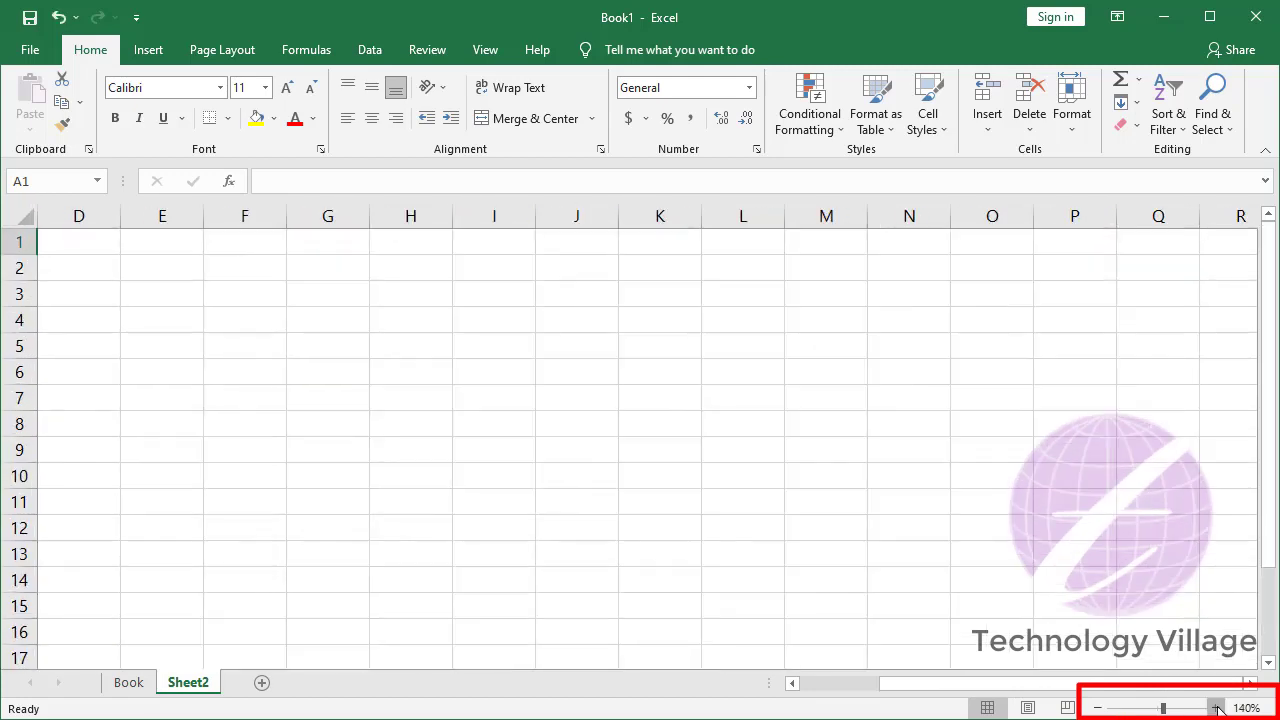
left_click(1217, 708)
left_click(1097, 708)
left_click(1097, 708)
left_click(1097, 708)
left_click(1097, 708)
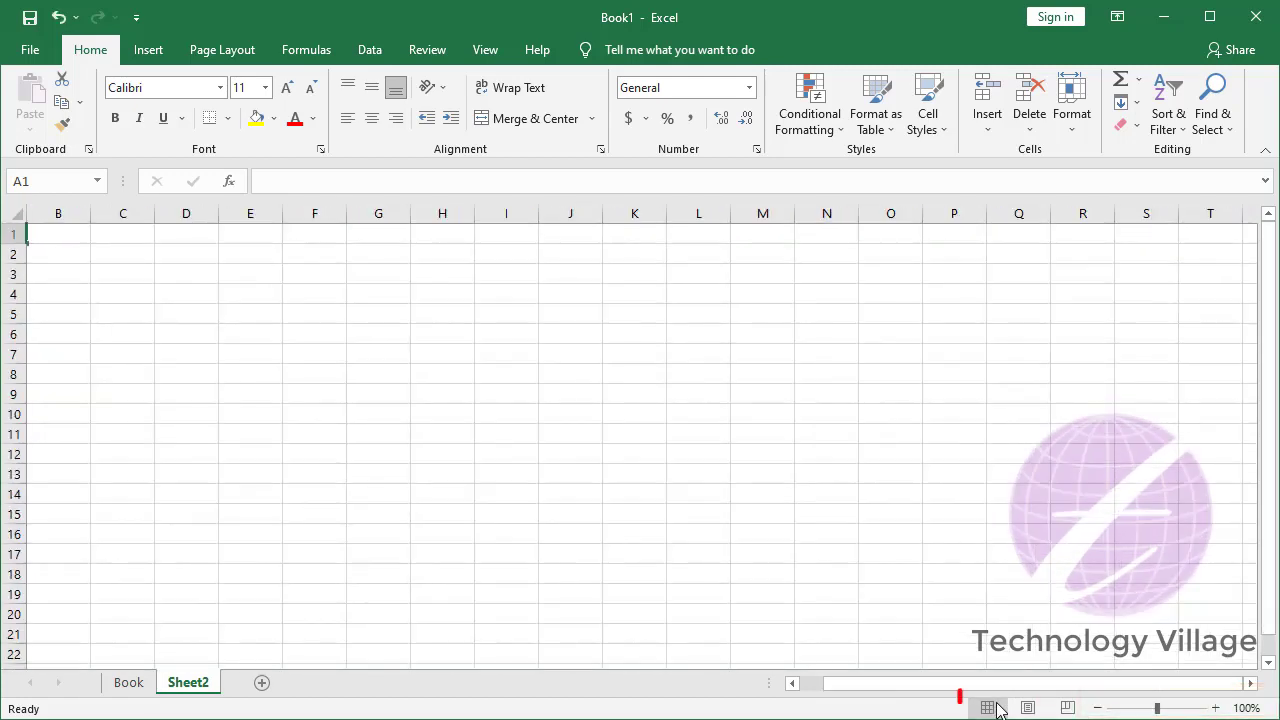